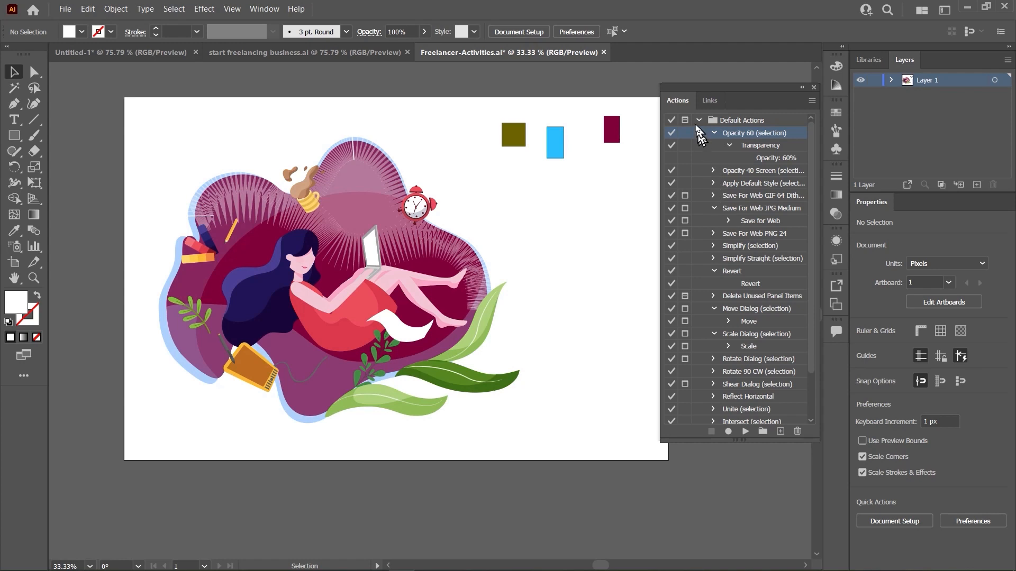
pyautogui.click(698, 121)
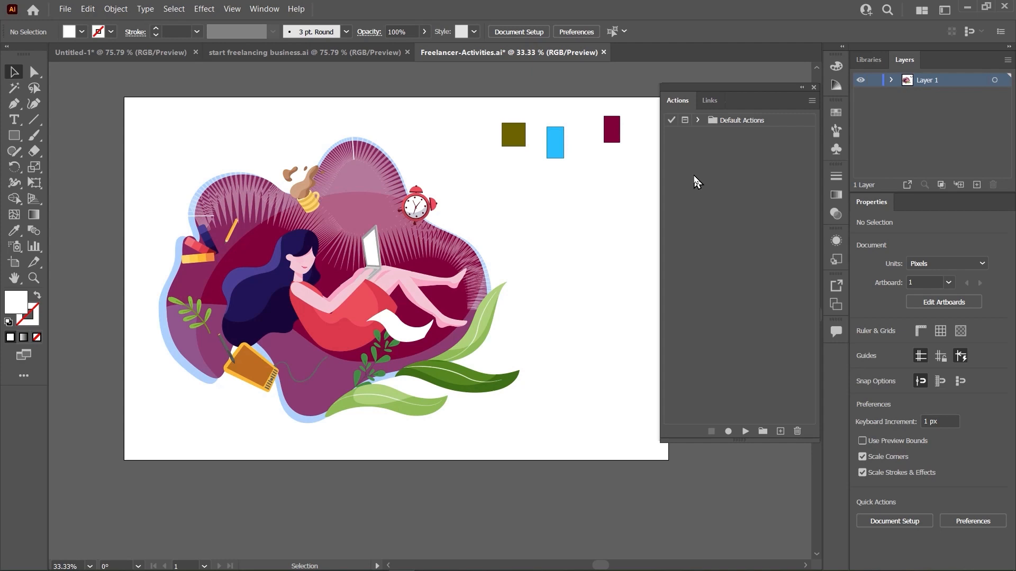
pyautogui.scroll(1, 584, 235)
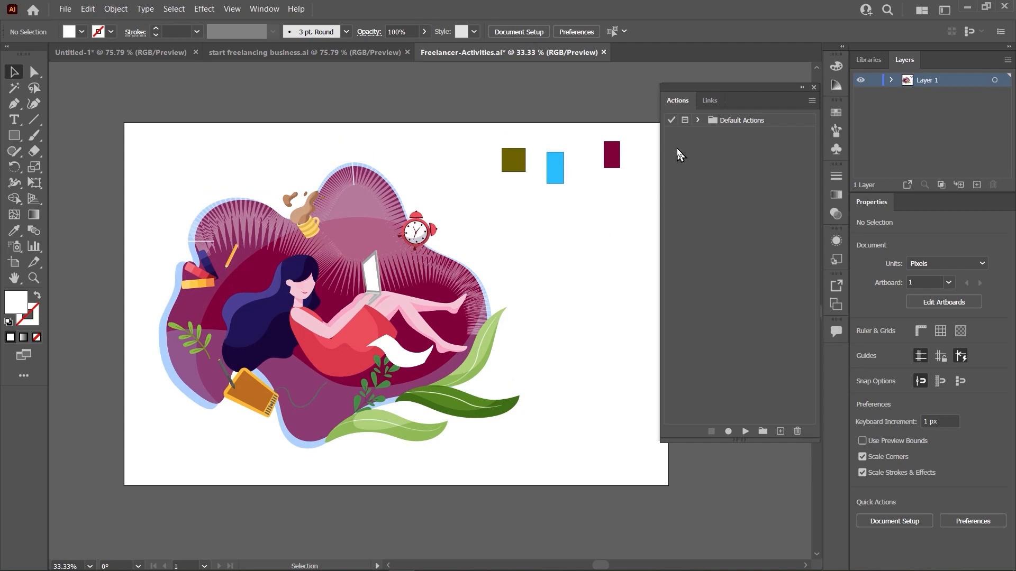
pyautogui.scroll(1, 463, 313)
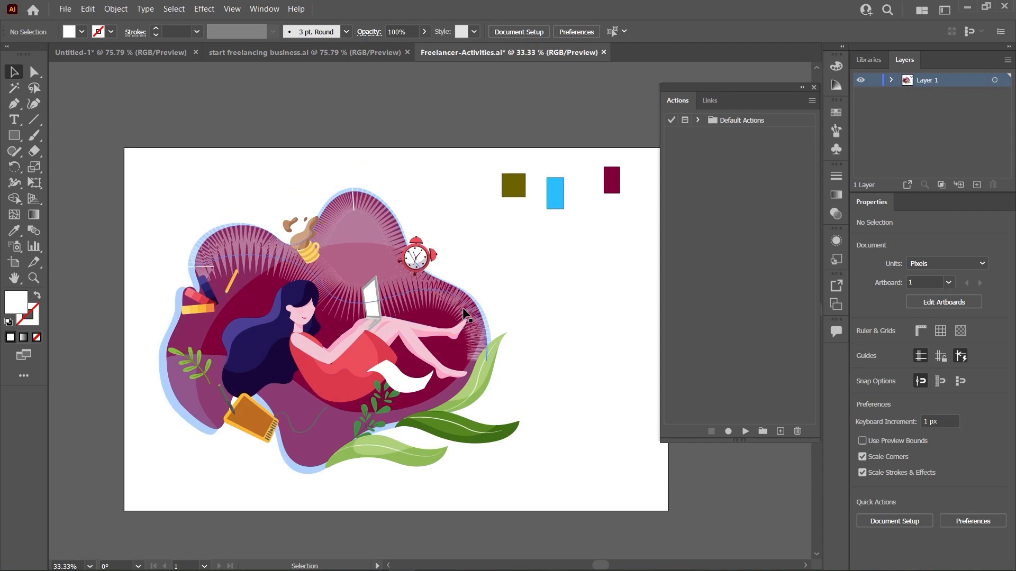
pyautogui.scroll(-1, 484, 286)
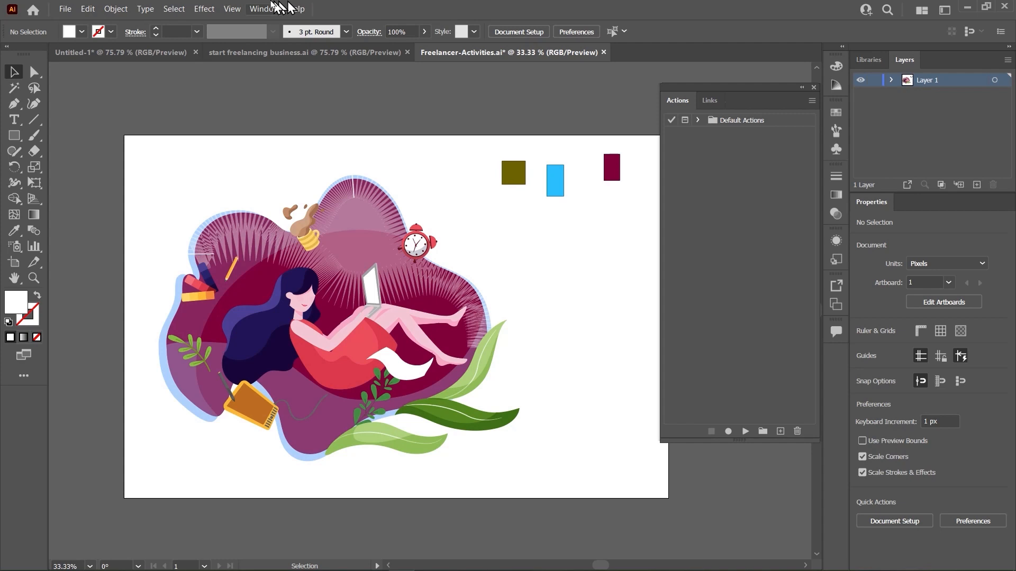
pyautogui.click(267, 9)
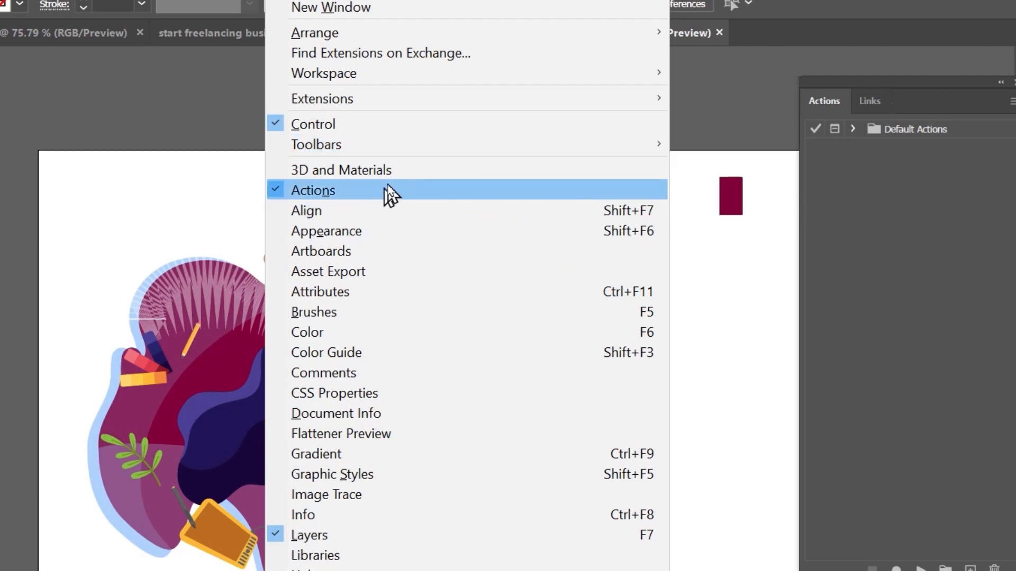
pyautogui.click(816, 226)
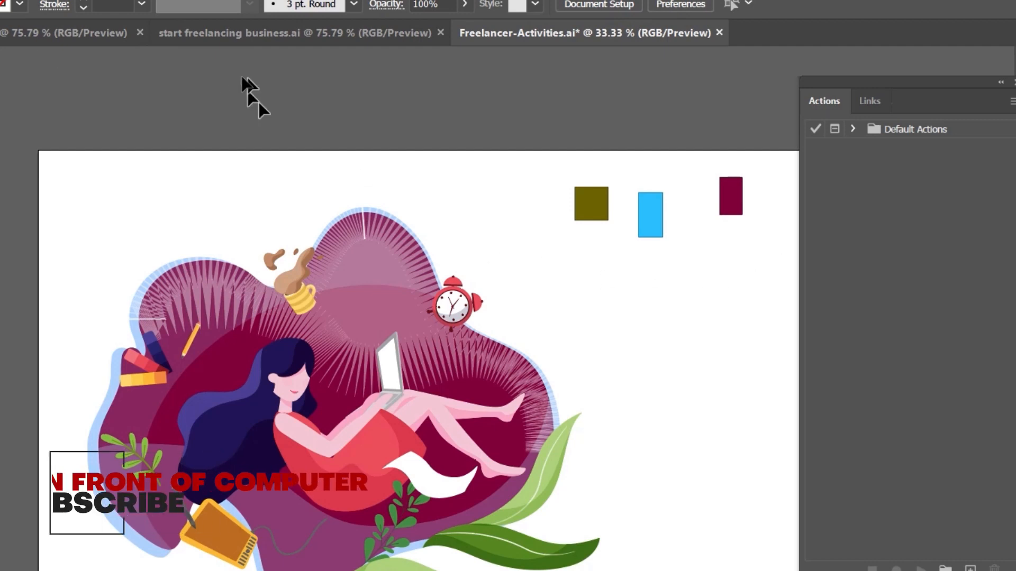
# - Switch to the Untitled-1 document and draw a red rectangle about 5.88 by 4.07 in on the artboard
pyautogui.click(25, 38)
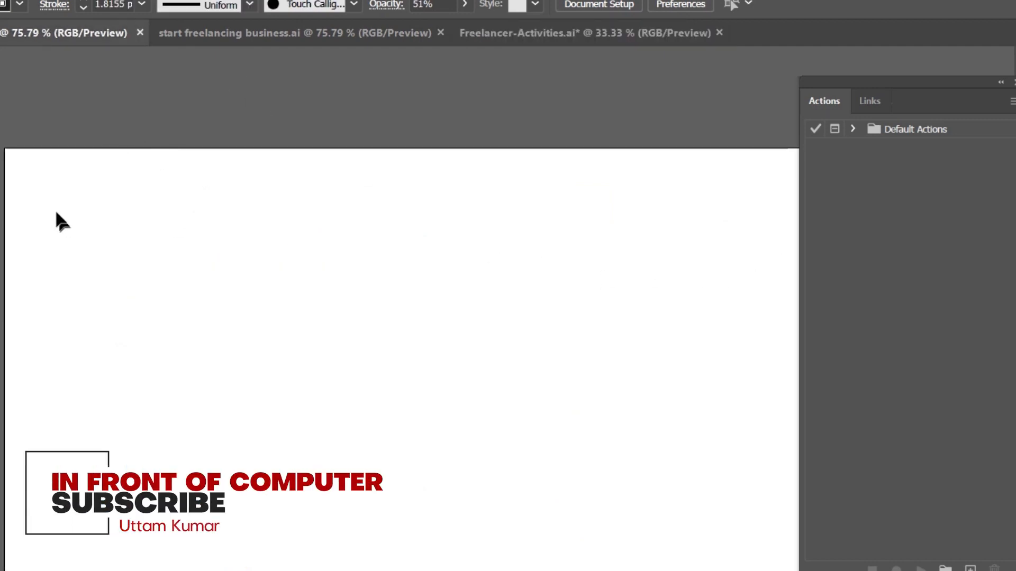
pyautogui.moveTo(148, 236); pyautogui.dragTo(466, 456)
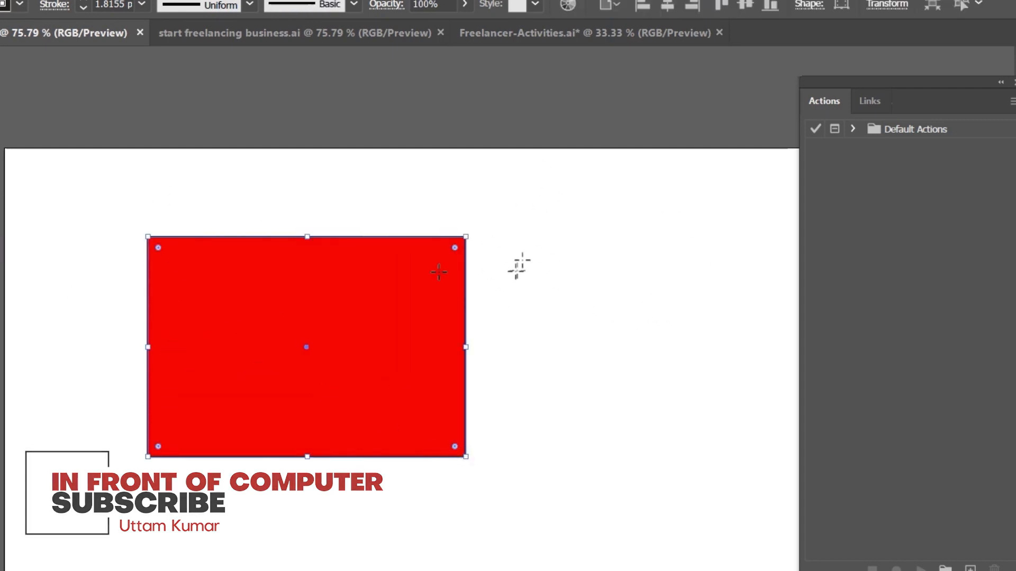
# - Play the Opacity 60 action from the Default Actions set on the selected red rectangle
pyautogui.click(852, 129)
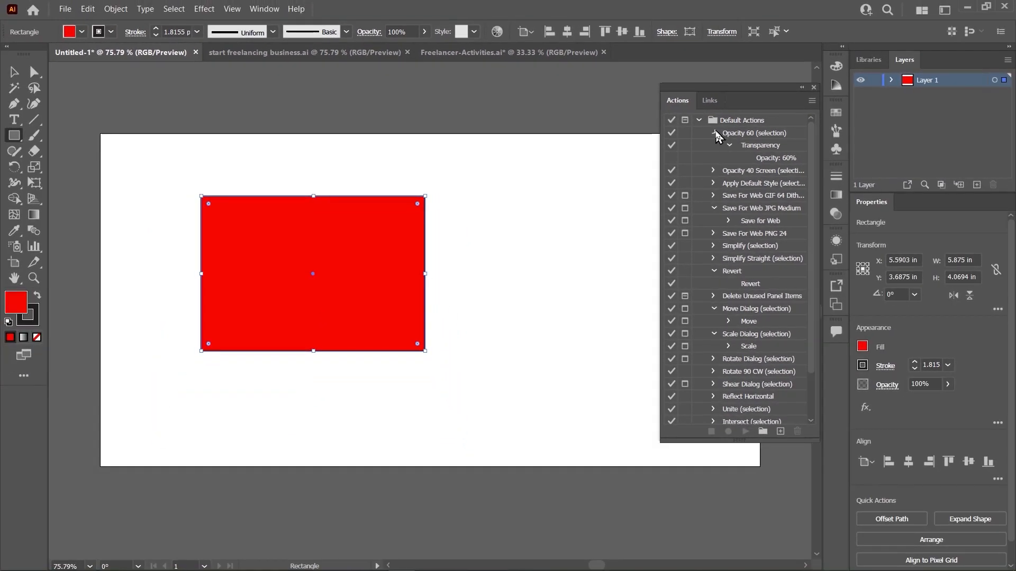
pyautogui.click(715, 132)
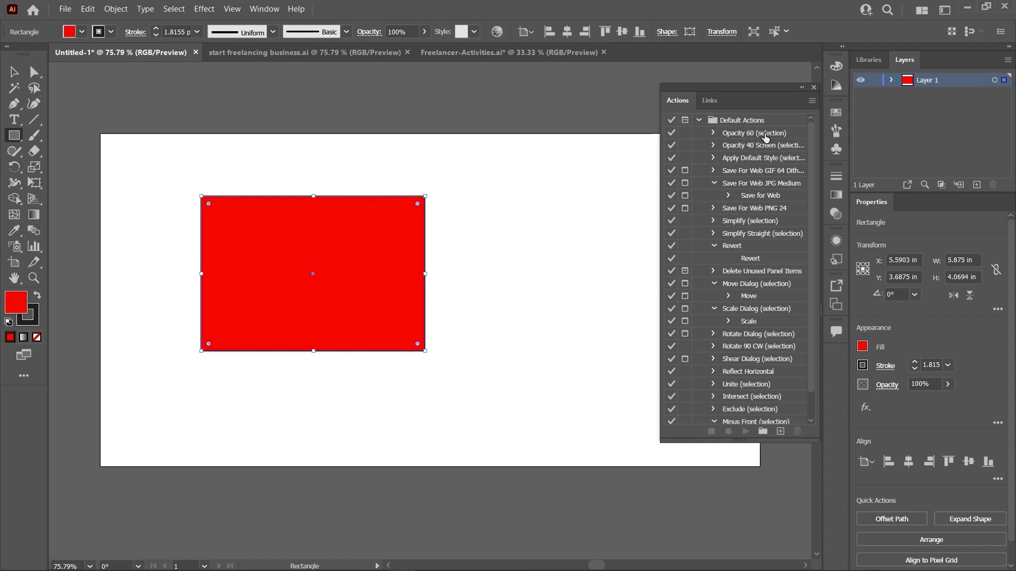
pyautogui.click(713, 134)
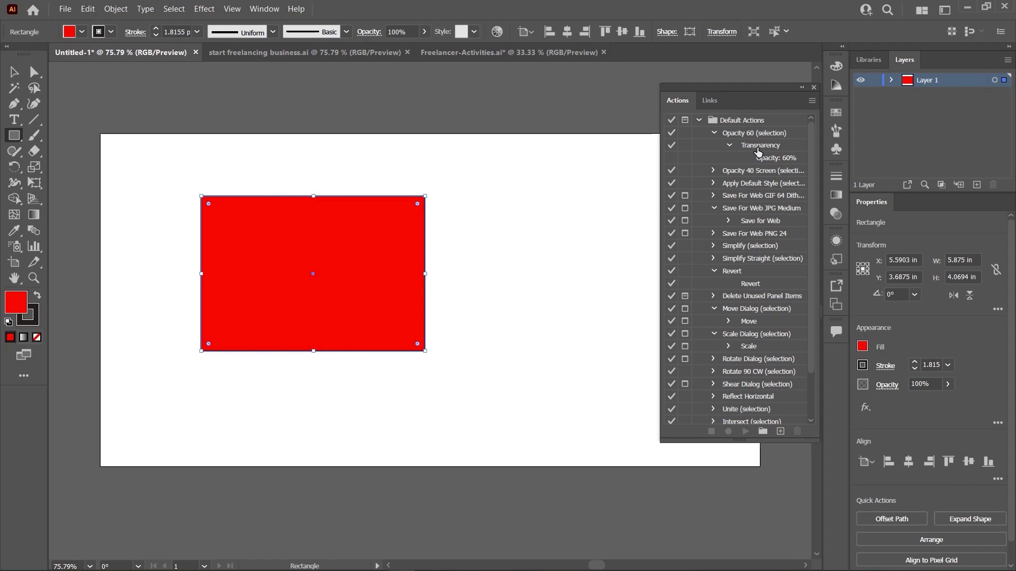
pyautogui.click(713, 133)
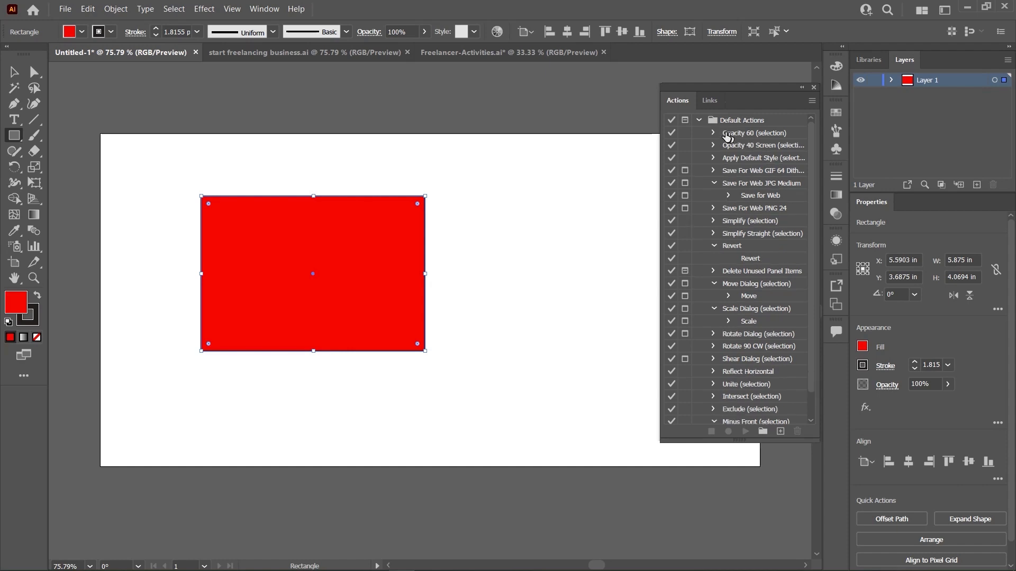
pyautogui.click(730, 133)
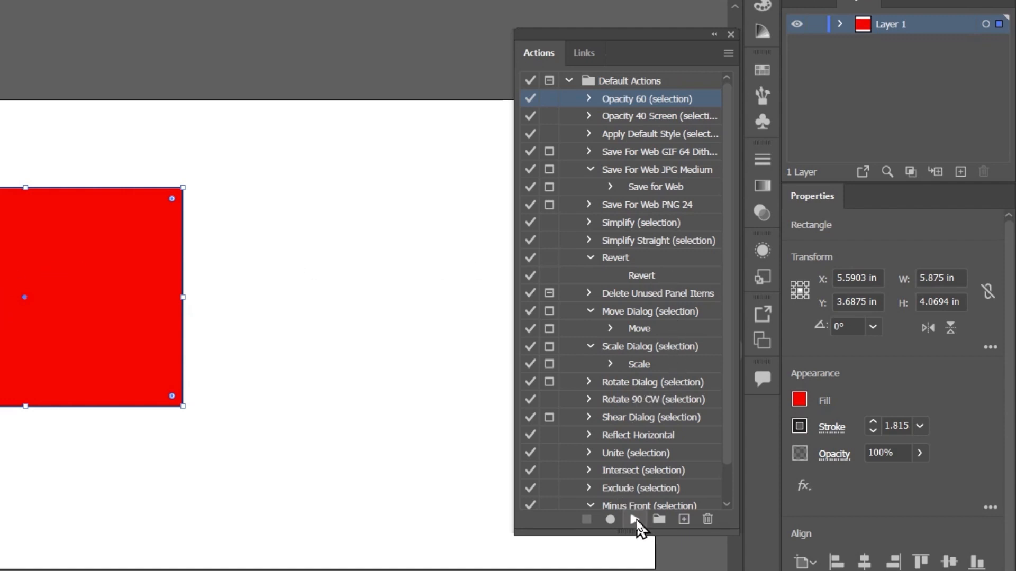
pyautogui.click(635, 520)
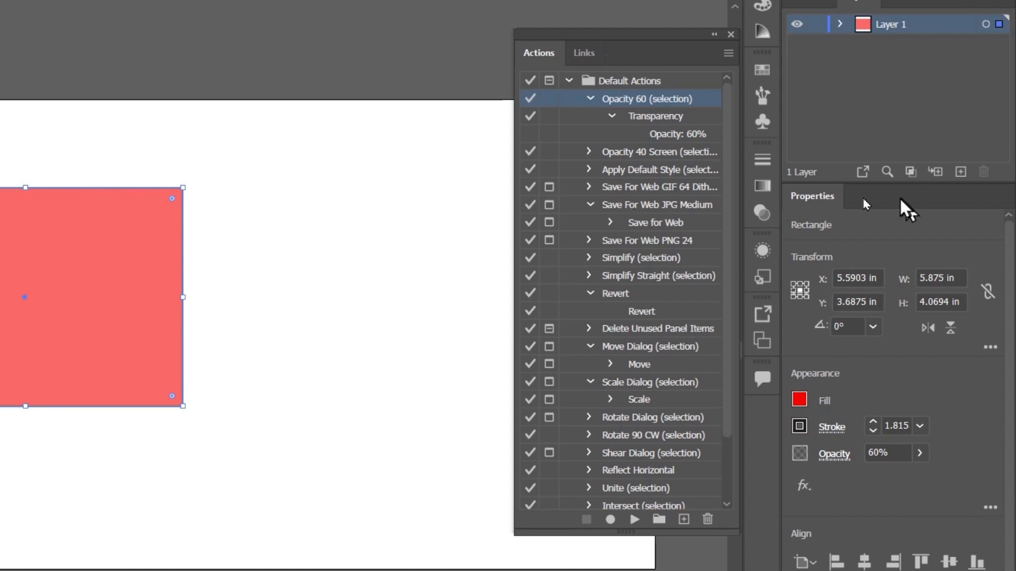
# - Lower the rectangle's opacity to 24% and play the Opacity 60 action on it again
pyautogui.click(917, 451)
pyautogui.moveTo(890, 475); pyautogui.dragTo(865, 479)
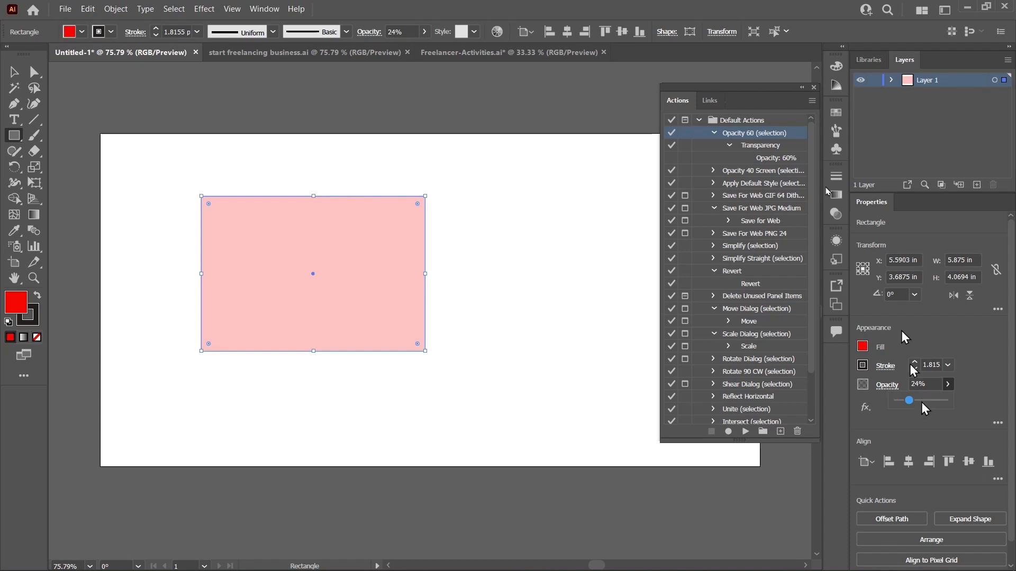
pyautogui.click(714, 132)
pyautogui.click(755, 149)
pyautogui.click(756, 134)
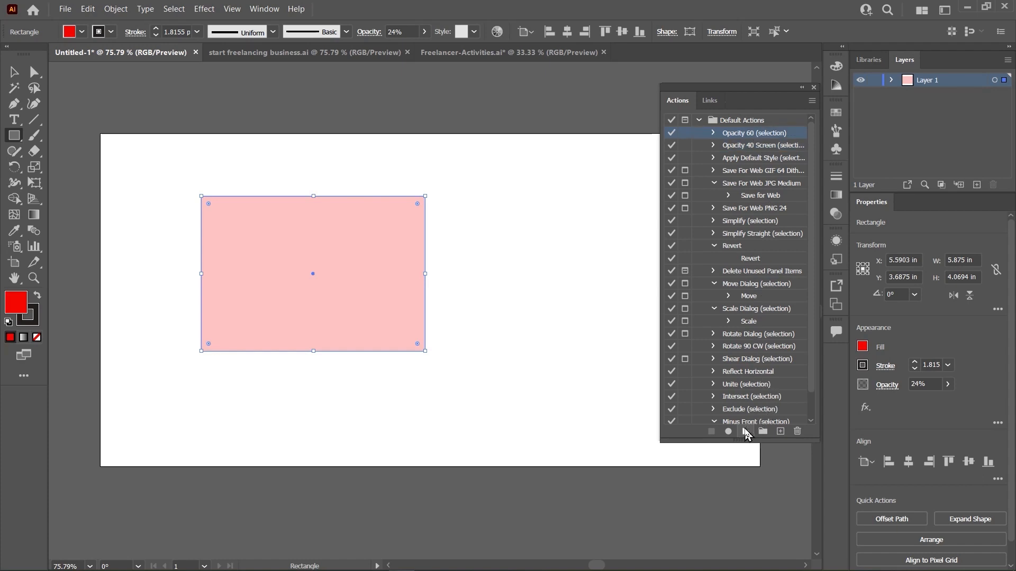
pyautogui.click(745, 432)
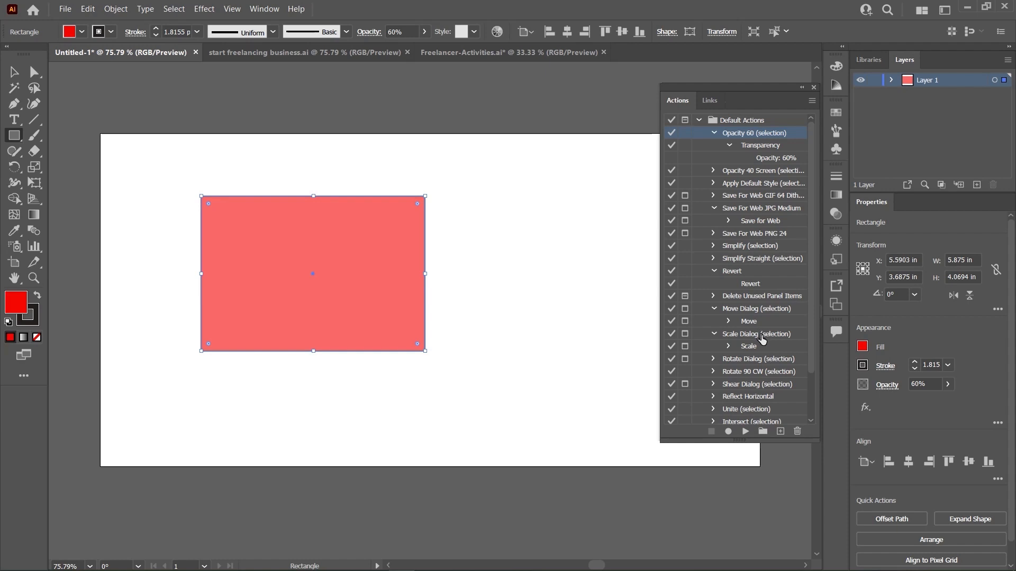
# - Look through the default actions and examine the settings stored in the Save For Web PNG 24 action
pyautogui.scroll(-2, 764, 340)
pyautogui.scroll(2, 765, 300)
pyautogui.scroll(-2, 765, 300)
pyautogui.scroll(2, 766, 294)
pyautogui.click(769, 235)
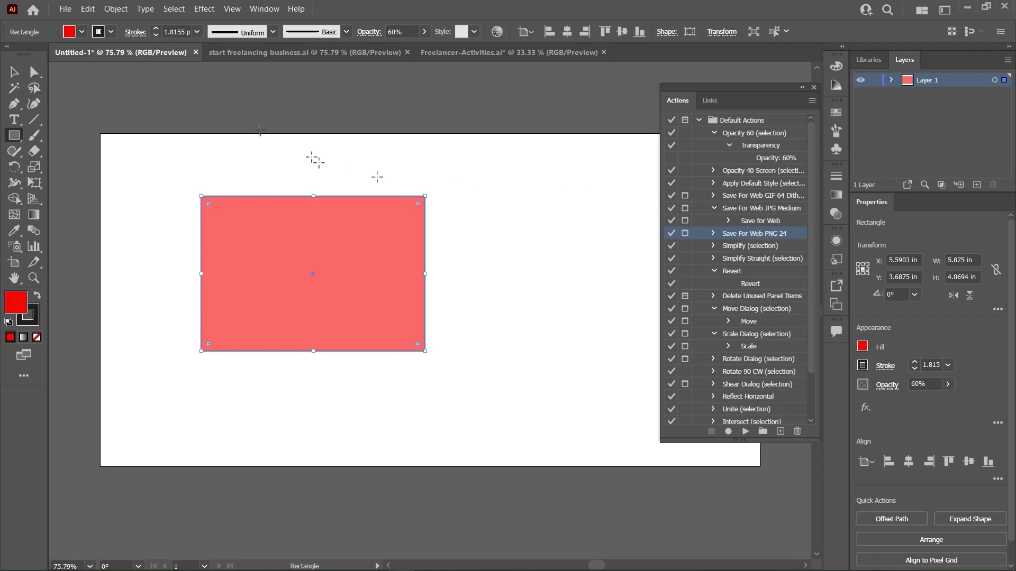
pyautogui.click(76, 10)
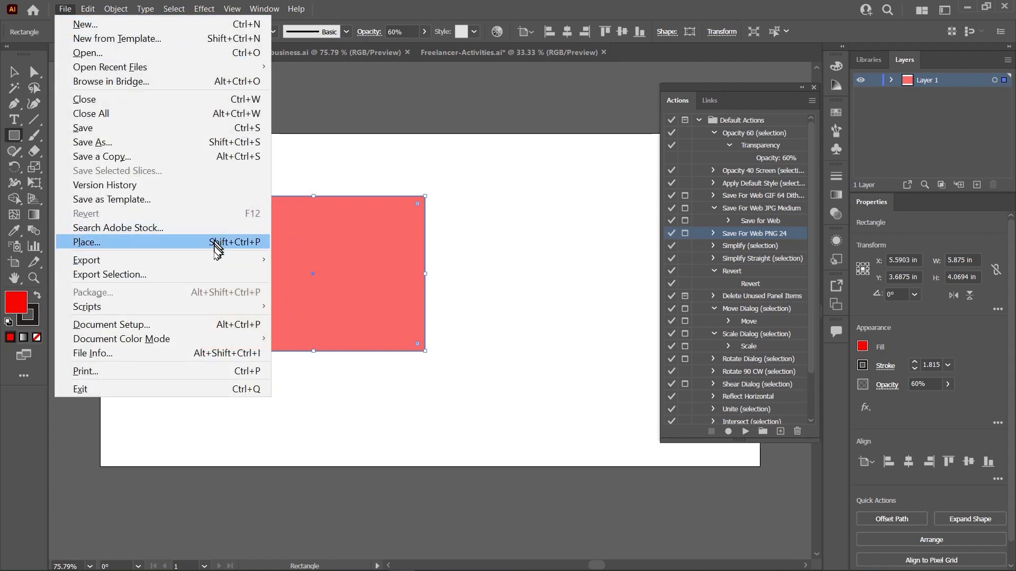
pyautogui.click(756, 246)
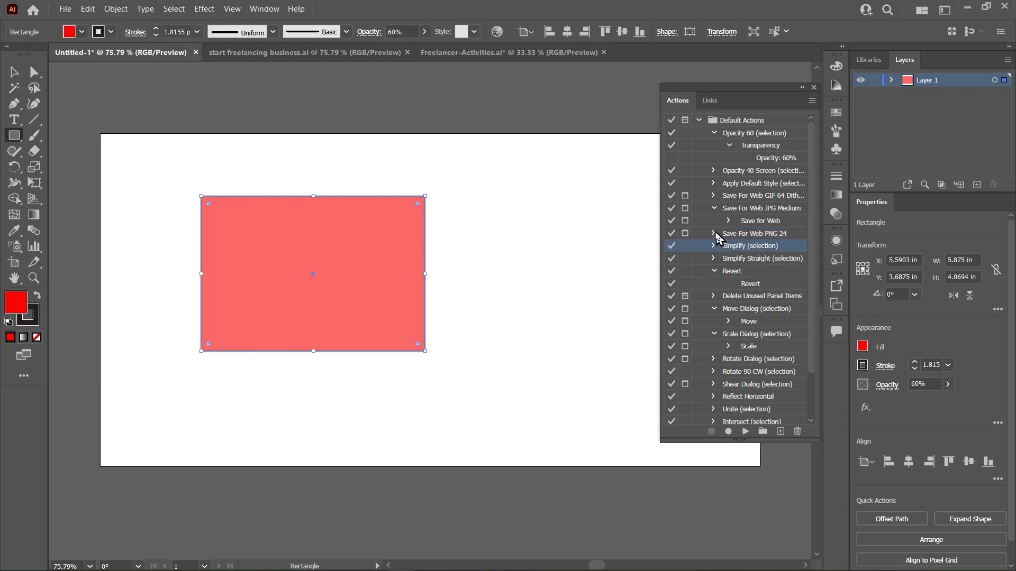
pyautogui.click(713, 234)
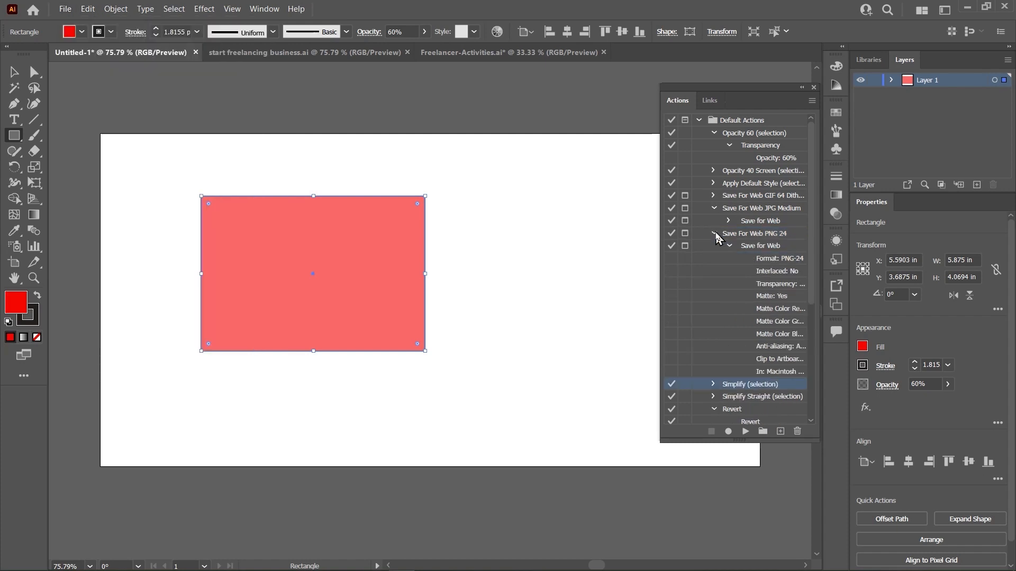
pyautogui.click(777, 248)
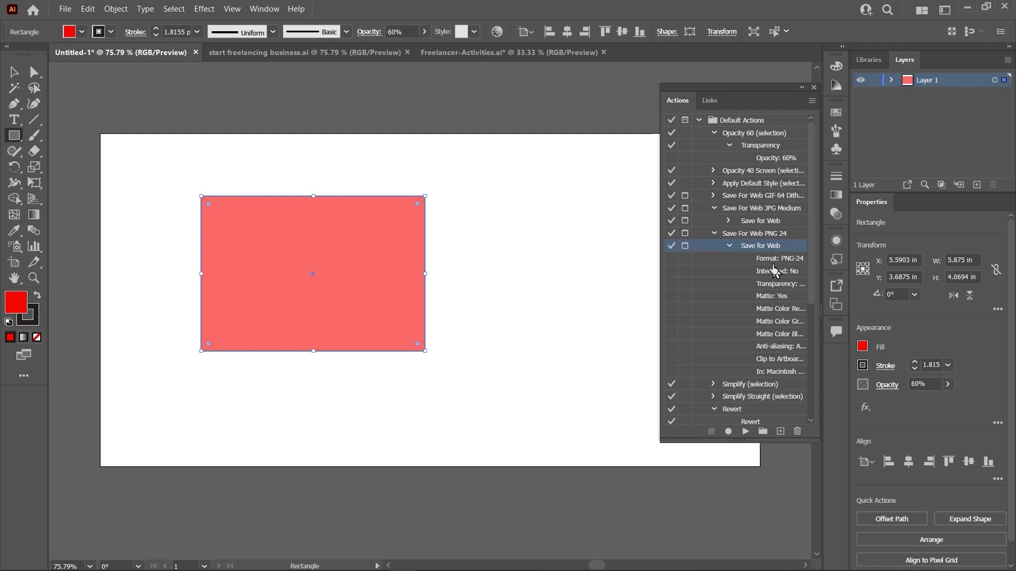
# - Try the Save For Web PNG 24 action on the selected rectangle without saving a file
pyautogui.click(760, 235)
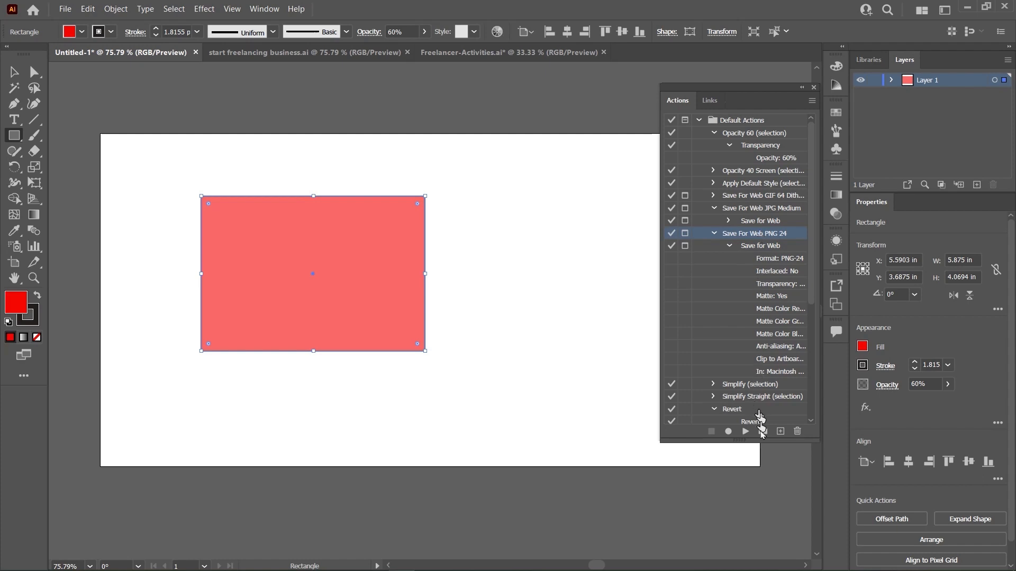
pyautogui.click(744, 431)
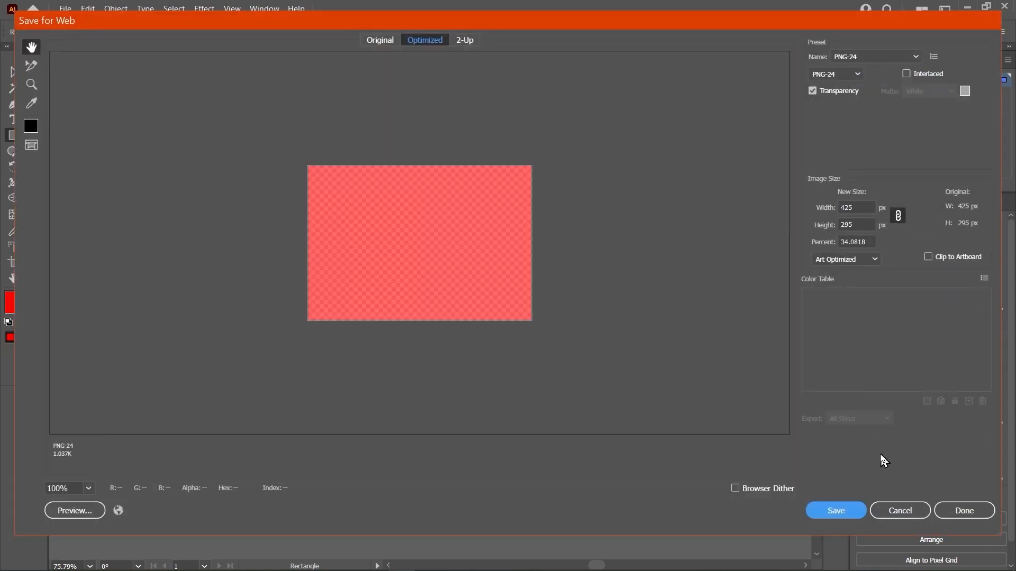
pyautogui.click(879, 511)
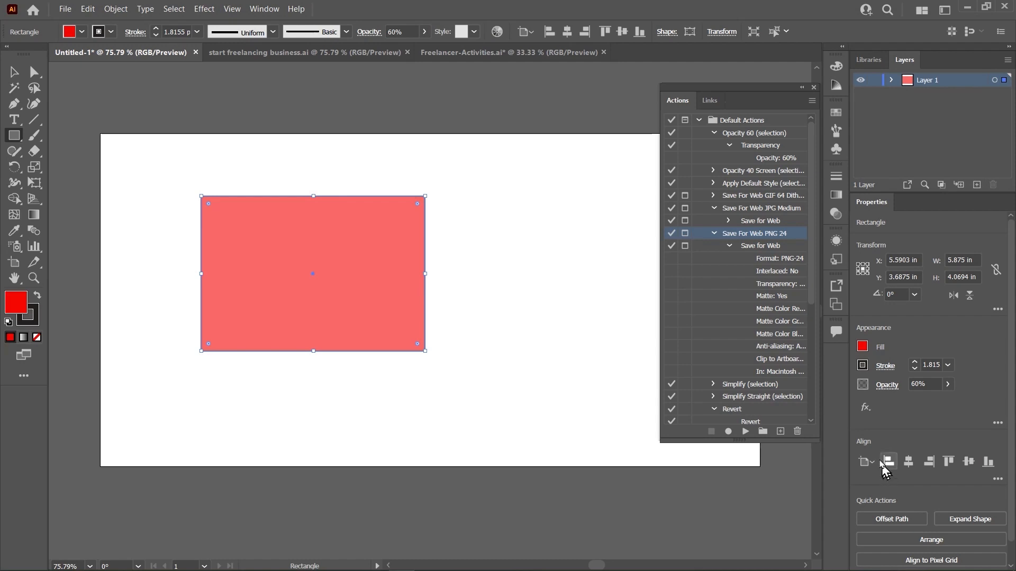
pyautogui.click(714, 234)
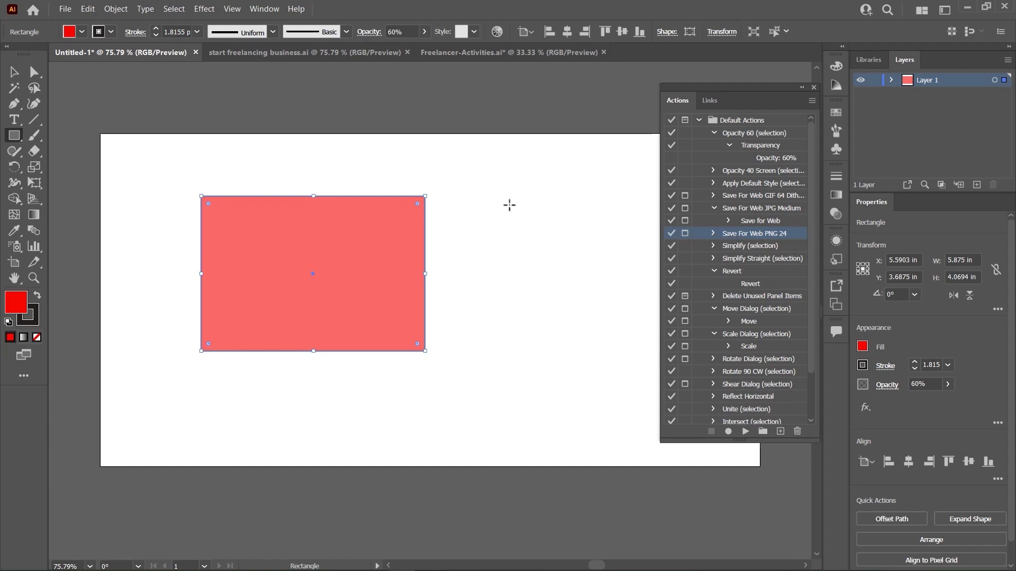
# - Switch to the Freelancer-Activities.ai document with the Selection tool active and collapse the Default Actions set
pyautogui.scroll(-1, 650, 265)
pyautogui.scroll(-2, 712, 270)
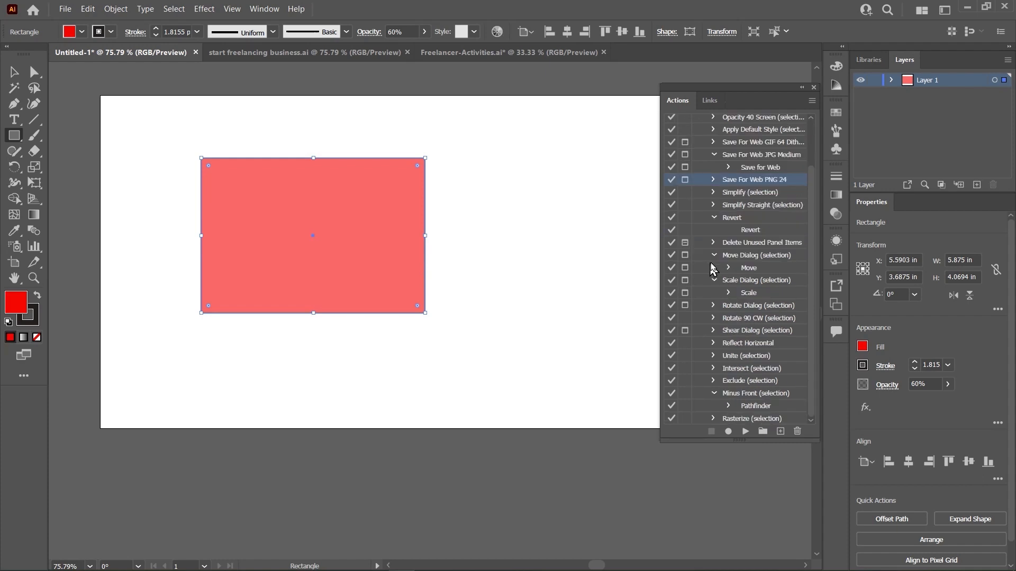
pyautogui.scroll(2, 717, 260)
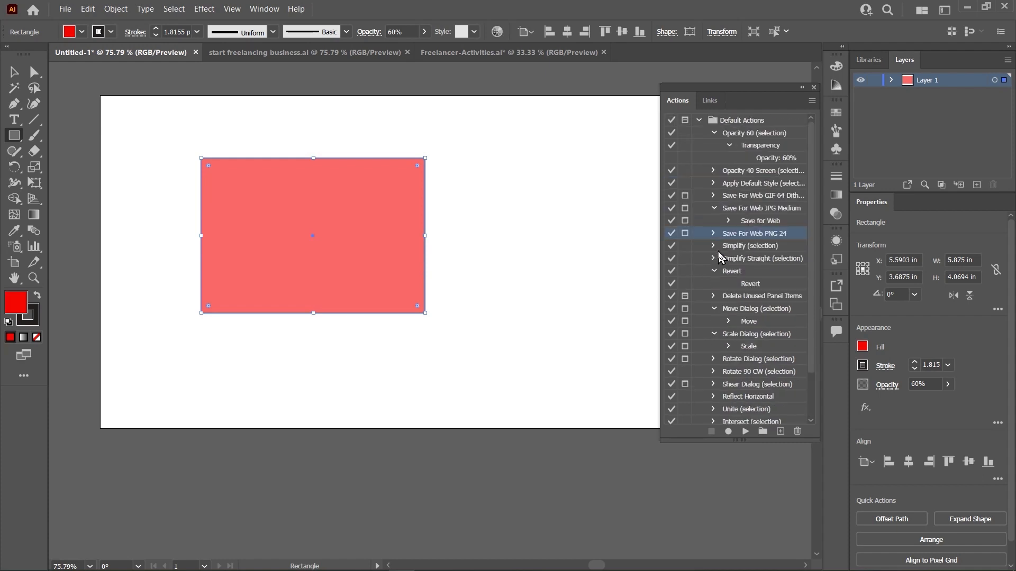
pyautogui.click(465, 53)
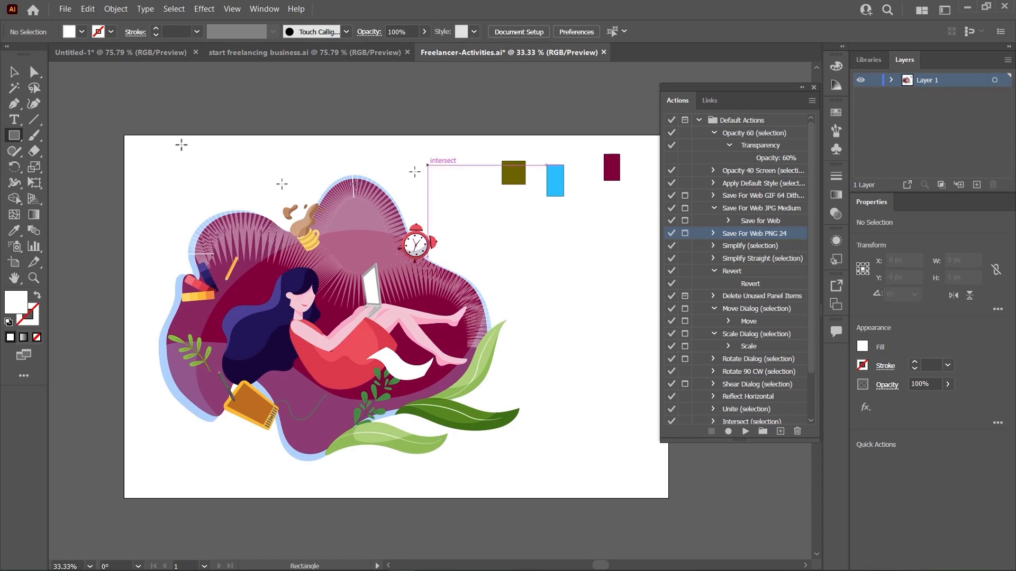
pyautogui.click(15, 72)
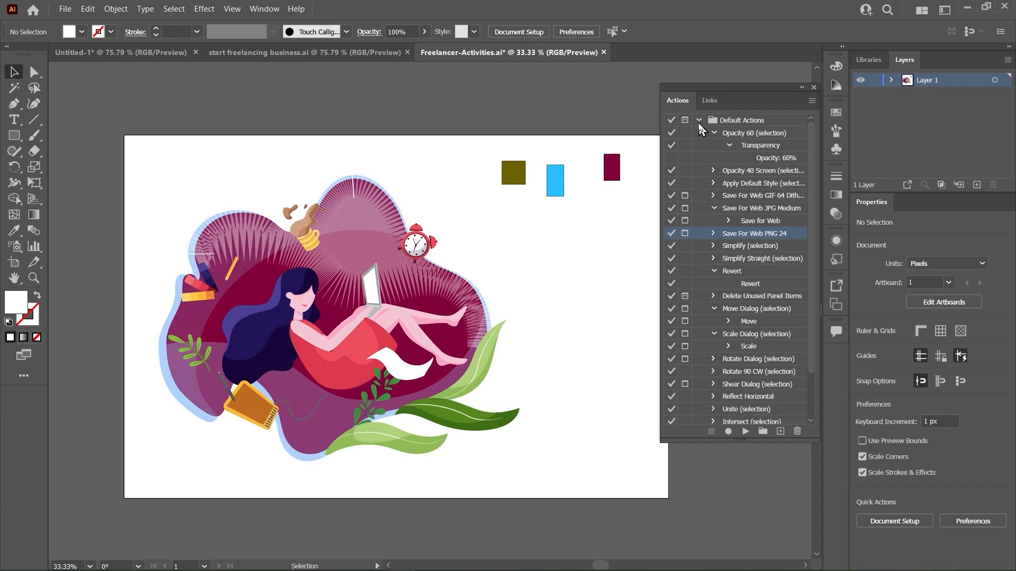
pyautogui.click(698, 122)
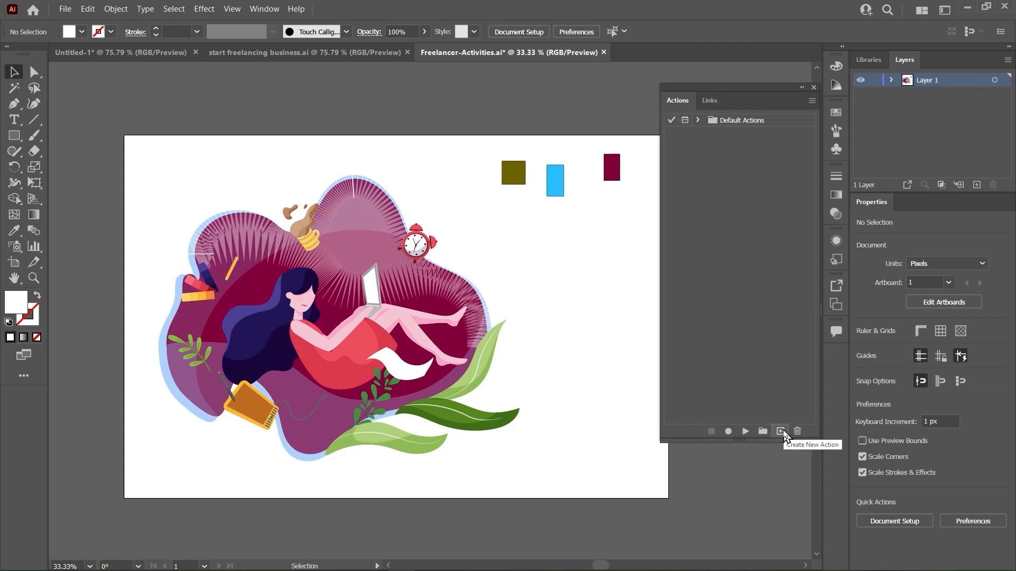
# - Create a new action named "color red" in the Default Actions set with the color label Green and start recording it
pyautogui.click(781, 431)
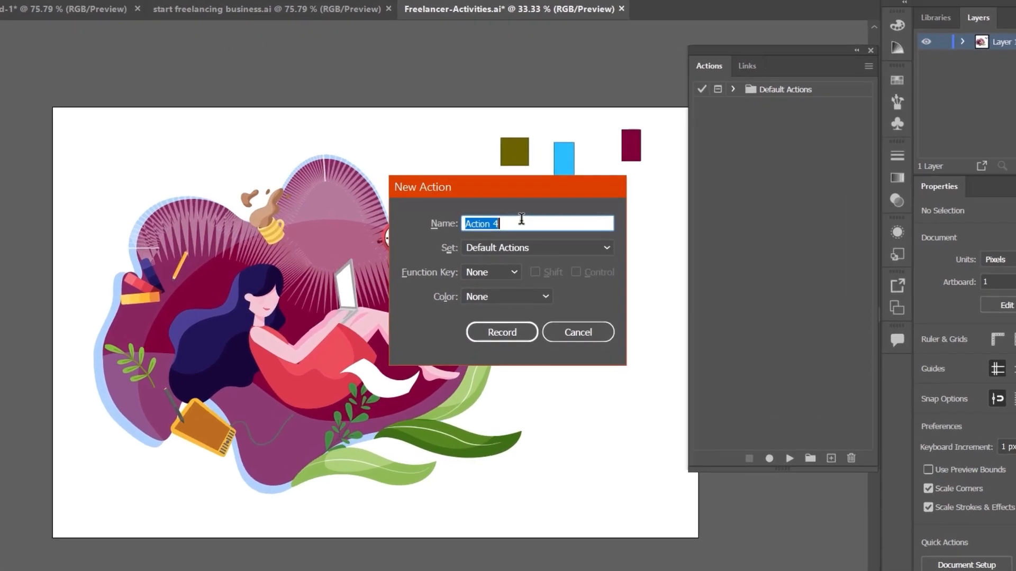
pyautogui.write('d')
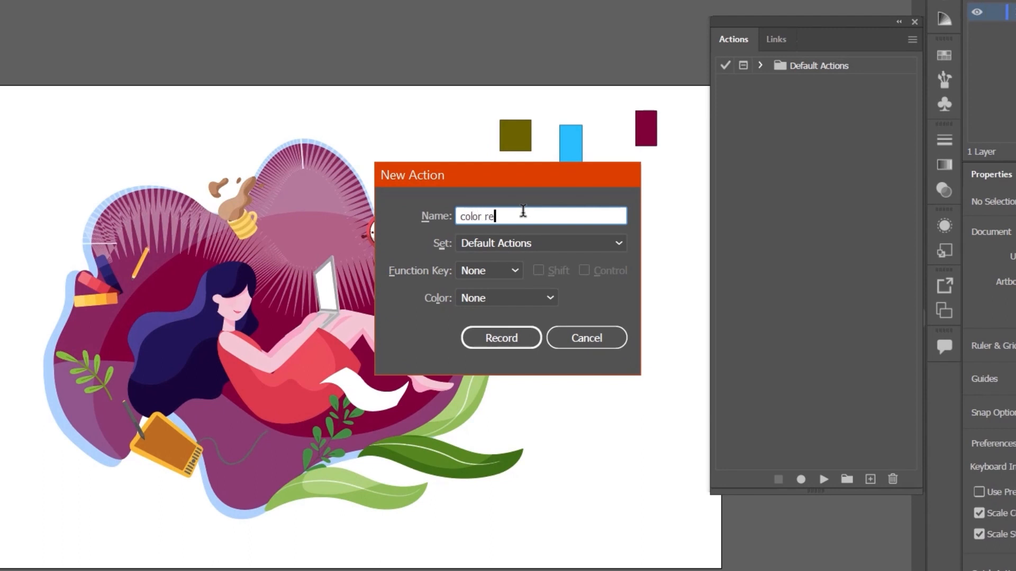
pyautogui.click(495, 274)
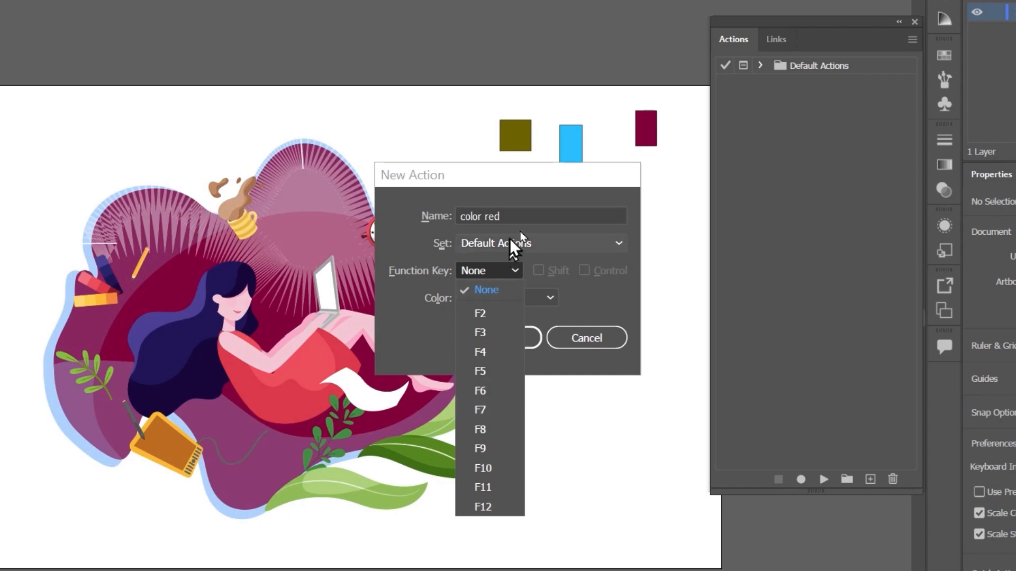
pyautogui.click(553, 253)
pyautogui.click(553, 245)
pyautogui.click(555, 249)
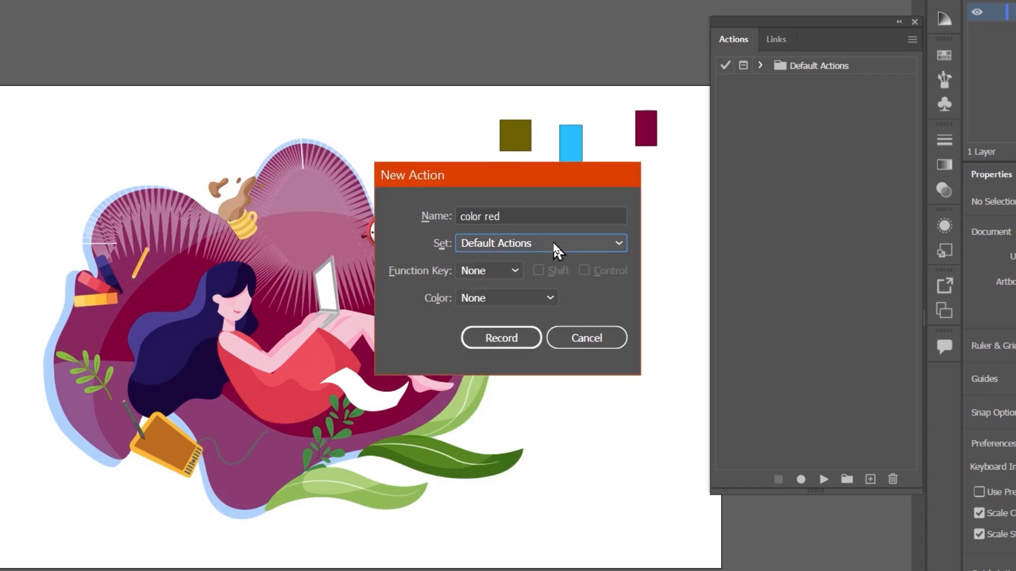
pyautogui.click(510, 298)
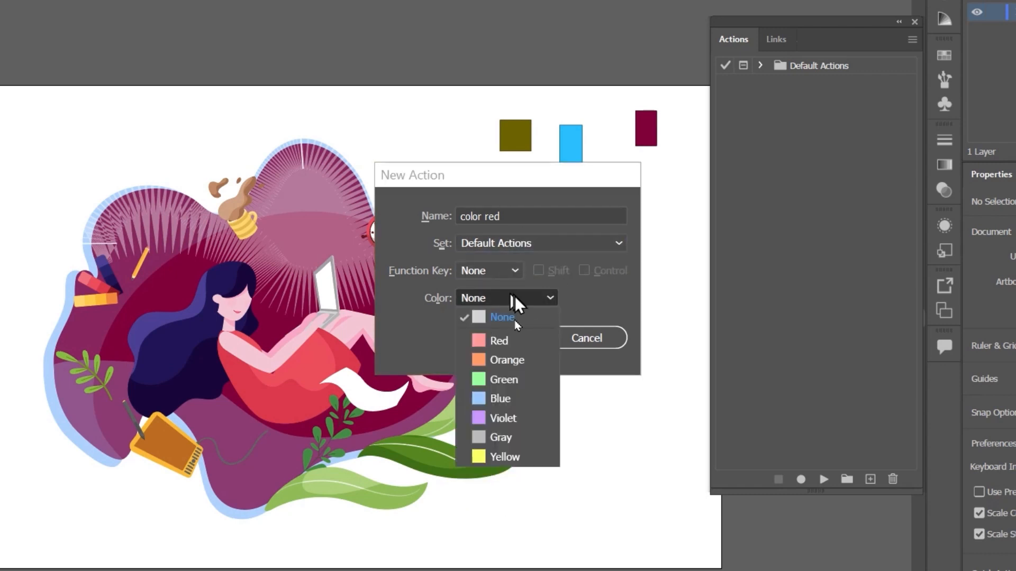
pyautogui.click(502, 379)
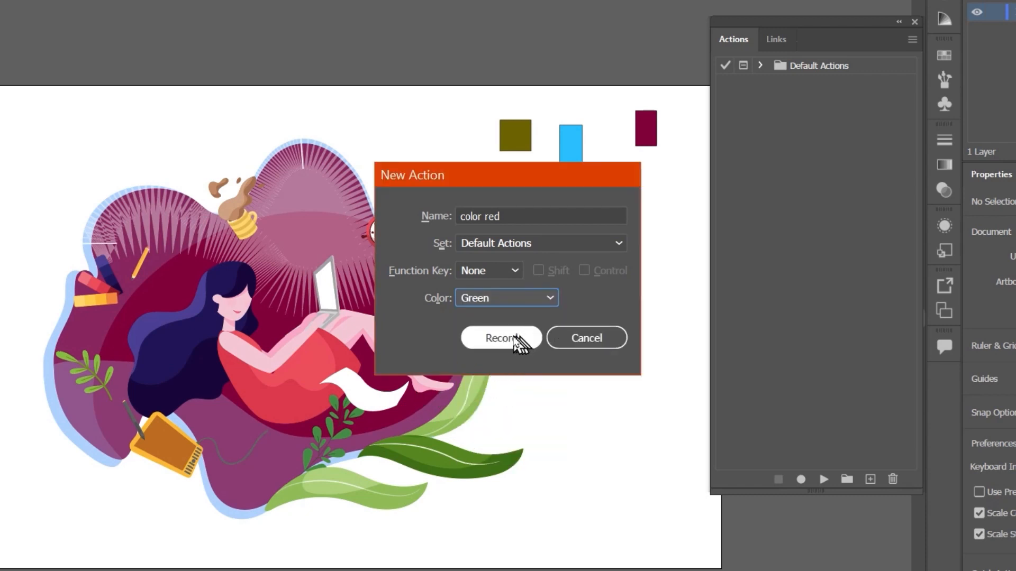
pyautogui.click(502, 338)
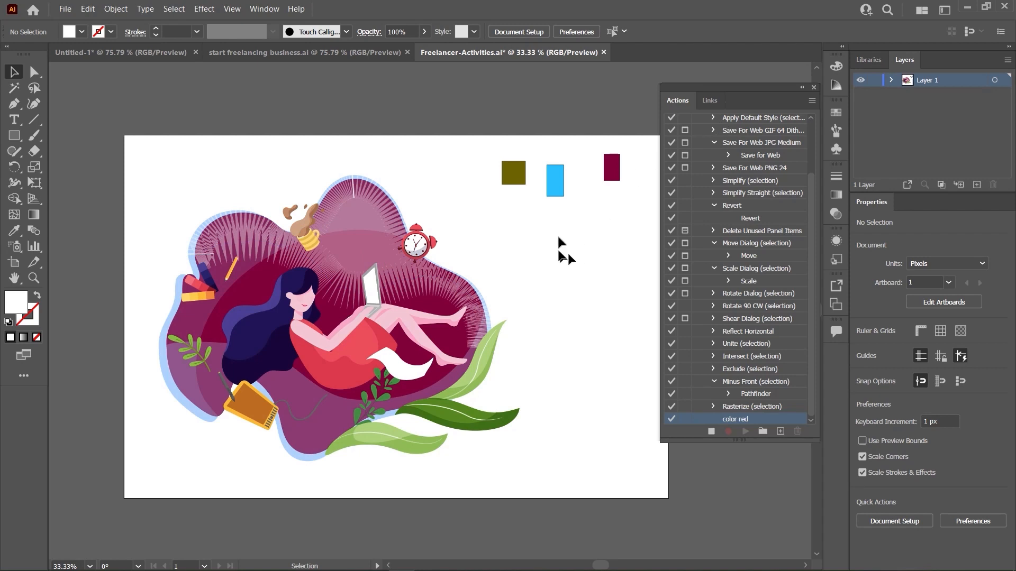
# - Change the blue rectangle's fill to red FF001F, and stop recording the action
pyautogui.click(555, 179)
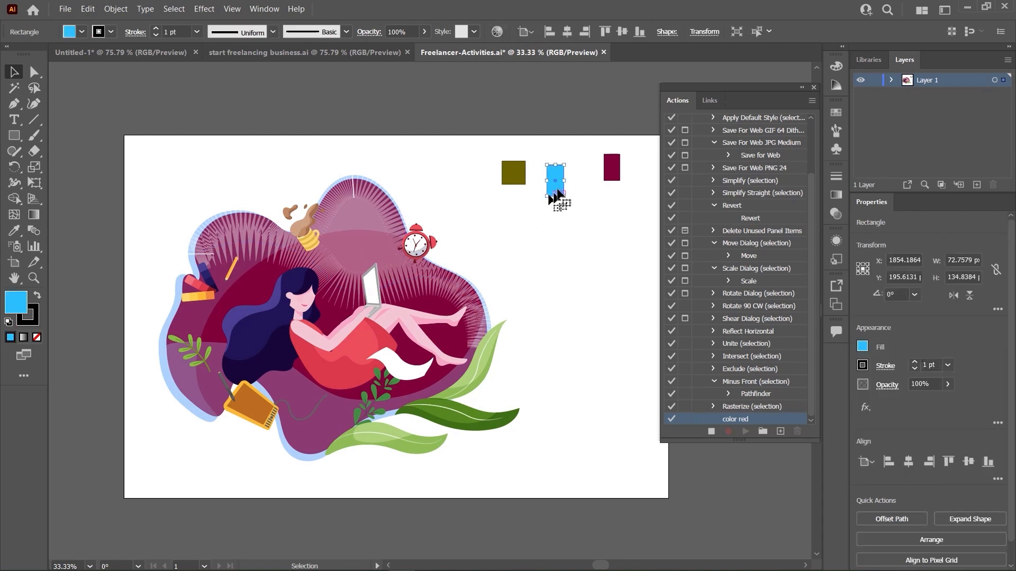
pyautogui.doubleClick(21, 308)
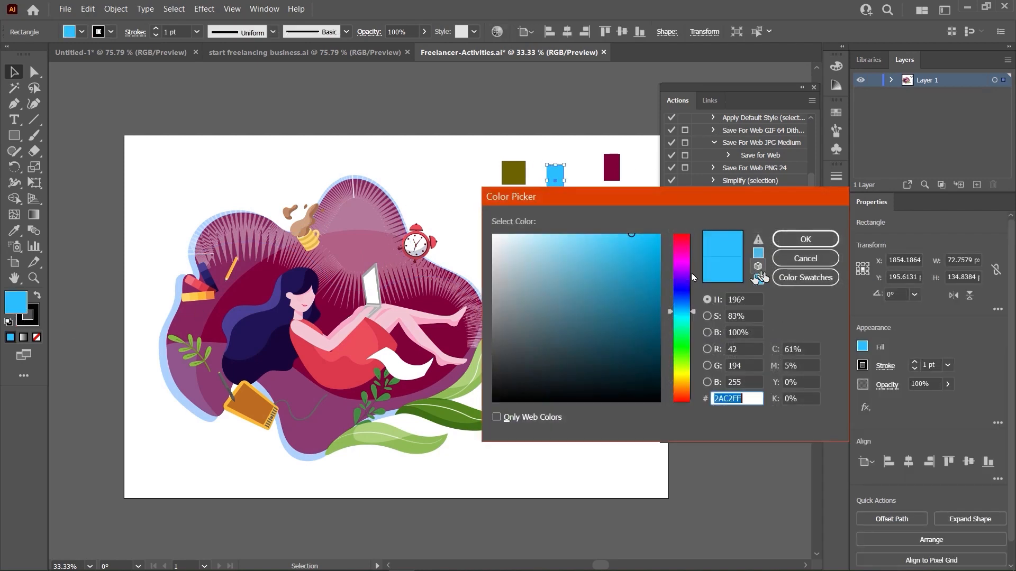
pyautogui.click(682, 237)
pyautogui.click(656, 239)
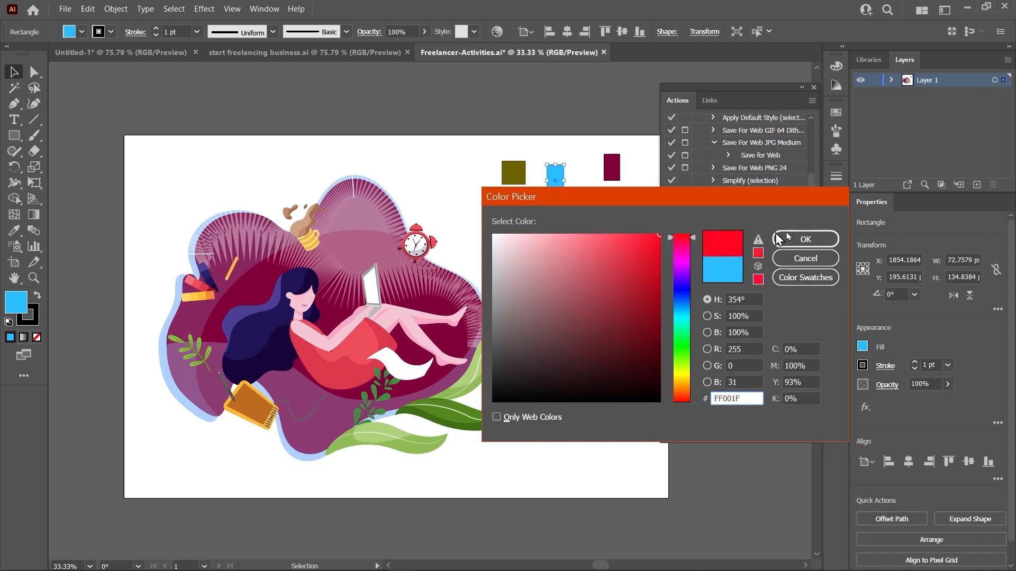
pyautogui.click(797, 241)
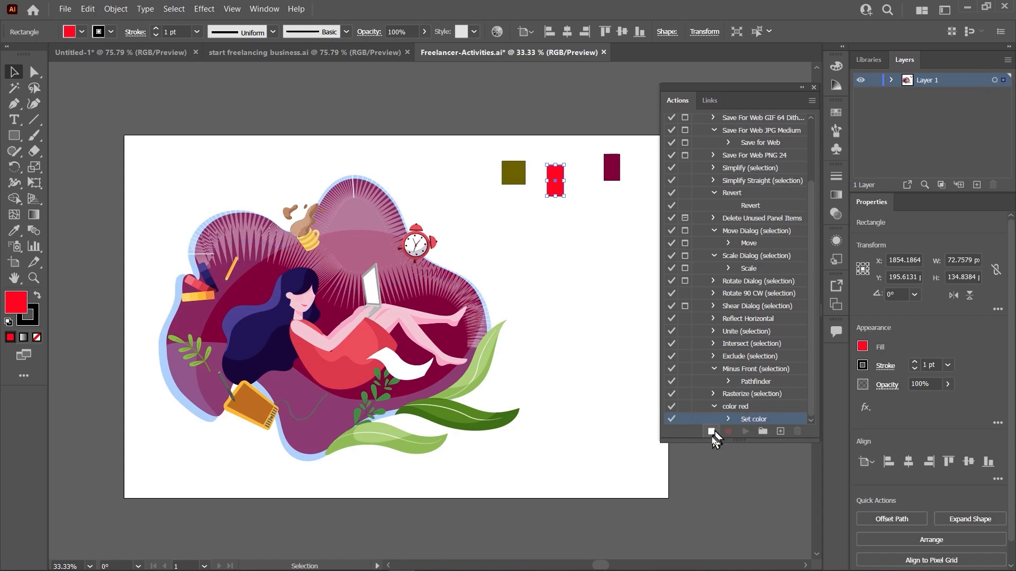
pyautogui.click(712, 432)
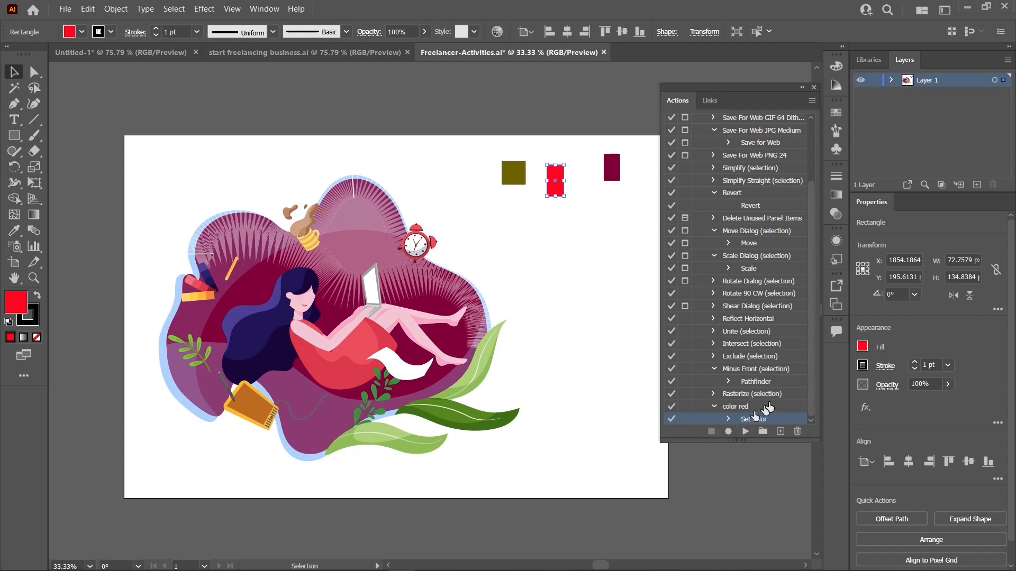
# - Play the color red action on the olive square
pyautogui.click(756, 407)
pyautogui.click(541, 215)
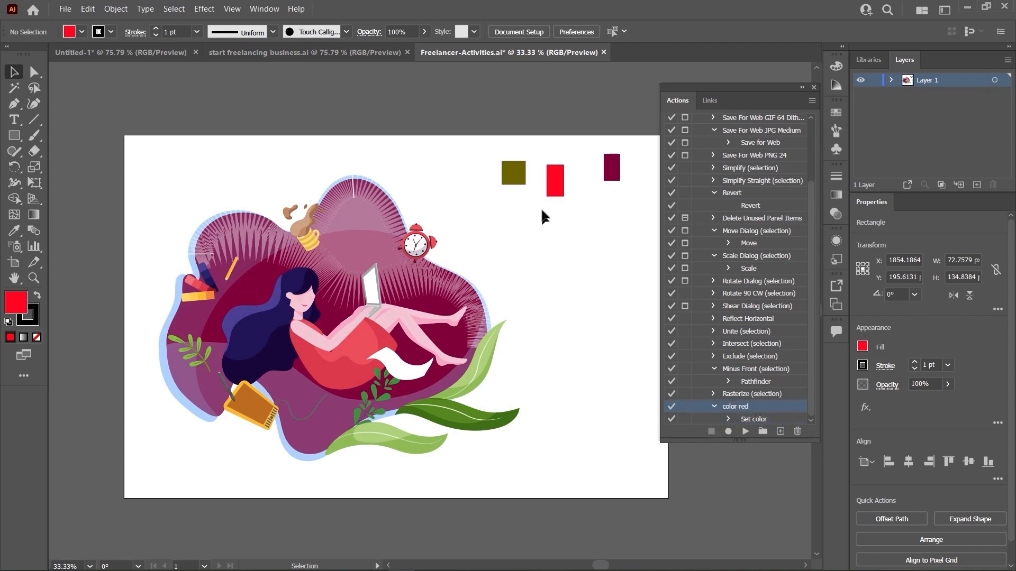
pyautogui.click(524, 179)
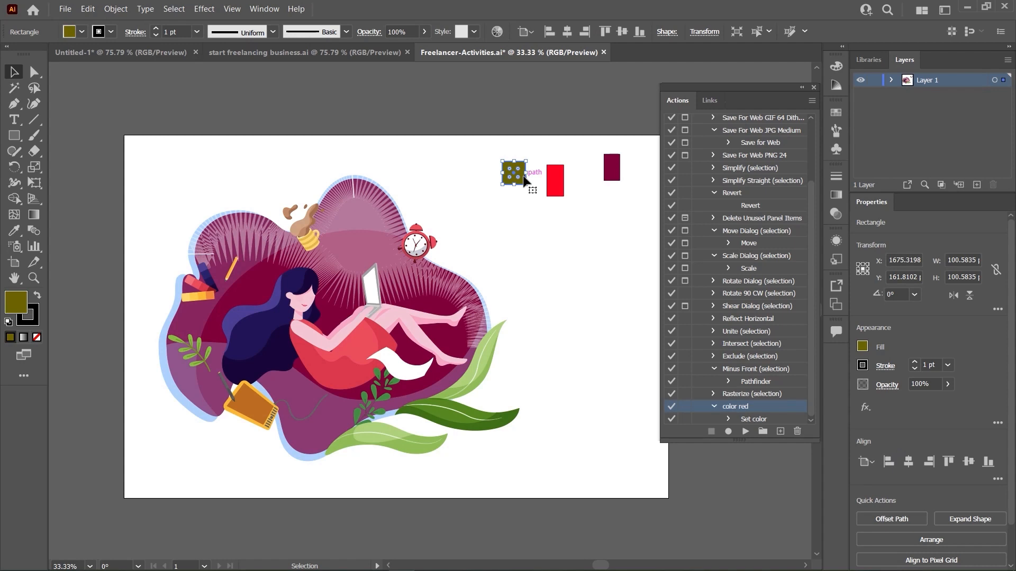
pyautogui.doubleClick(24, 301)
pyautogui.click(800, 260)
pyautogui.click(555, 200)
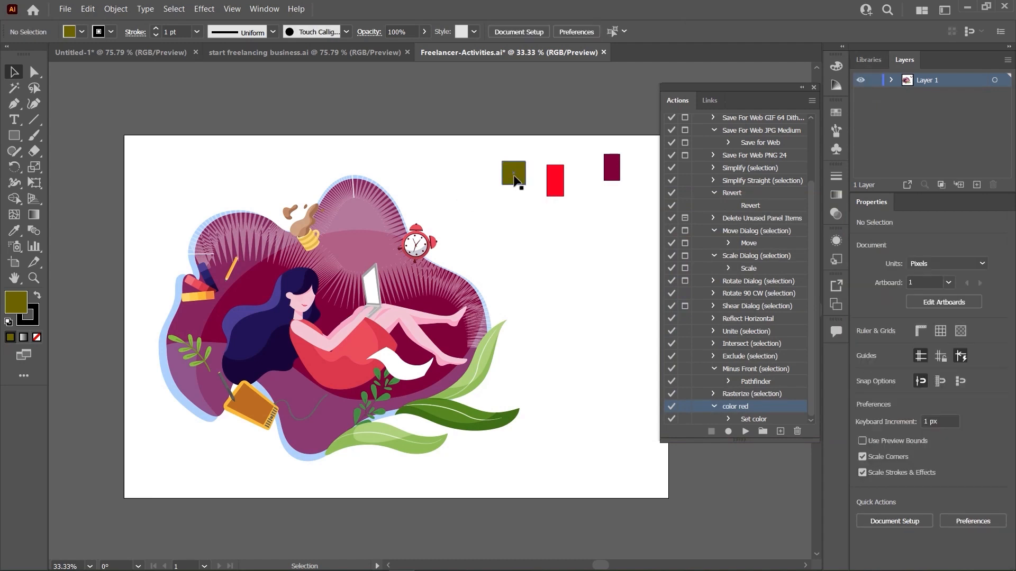
pyautogui.click(513, 179)
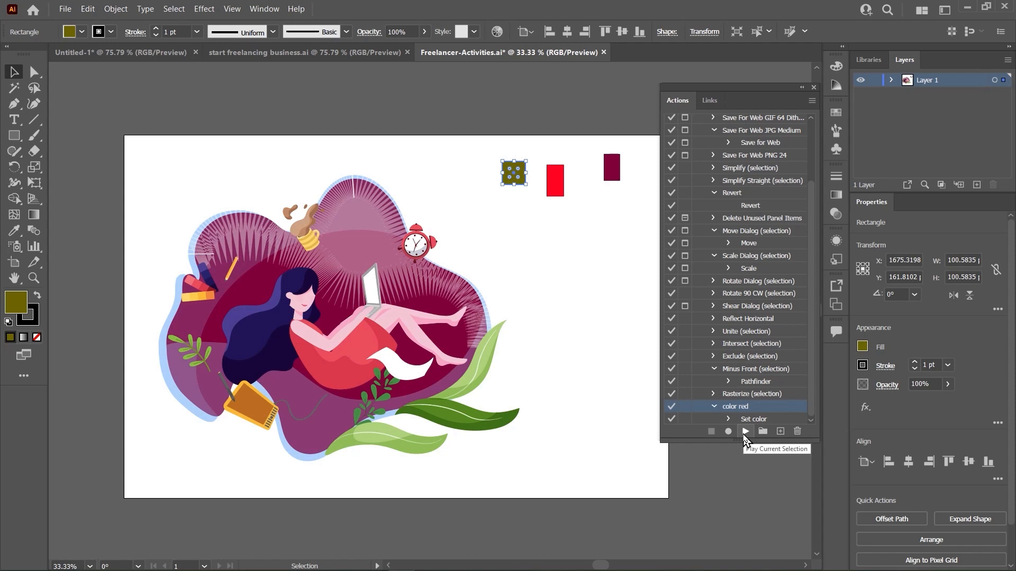
pyautogui.click(746, 432)
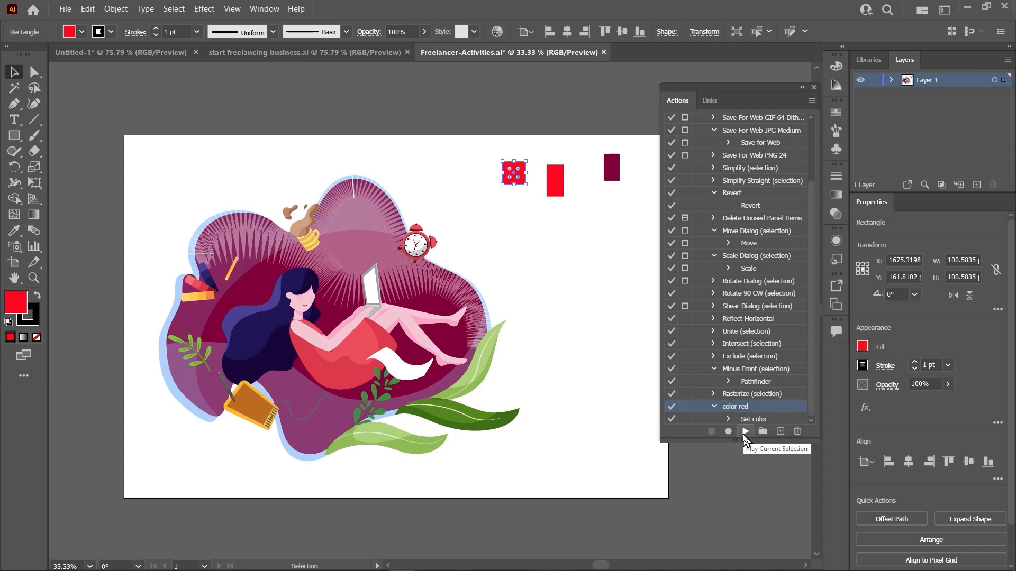
pyautogui.click(569, 275)
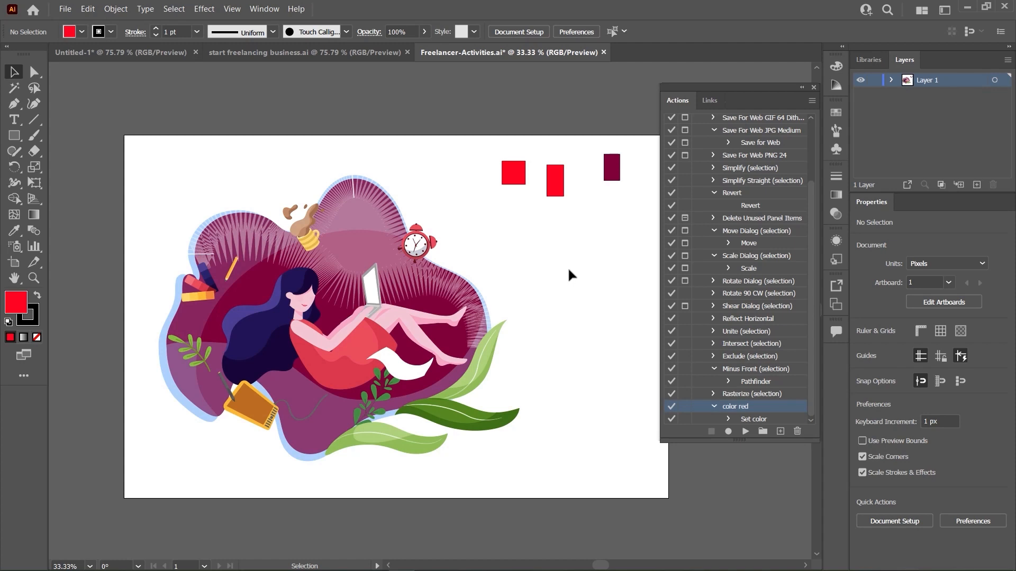
# - Play the color red action on the maroon rectangle
pyautogui.click(611, 168)
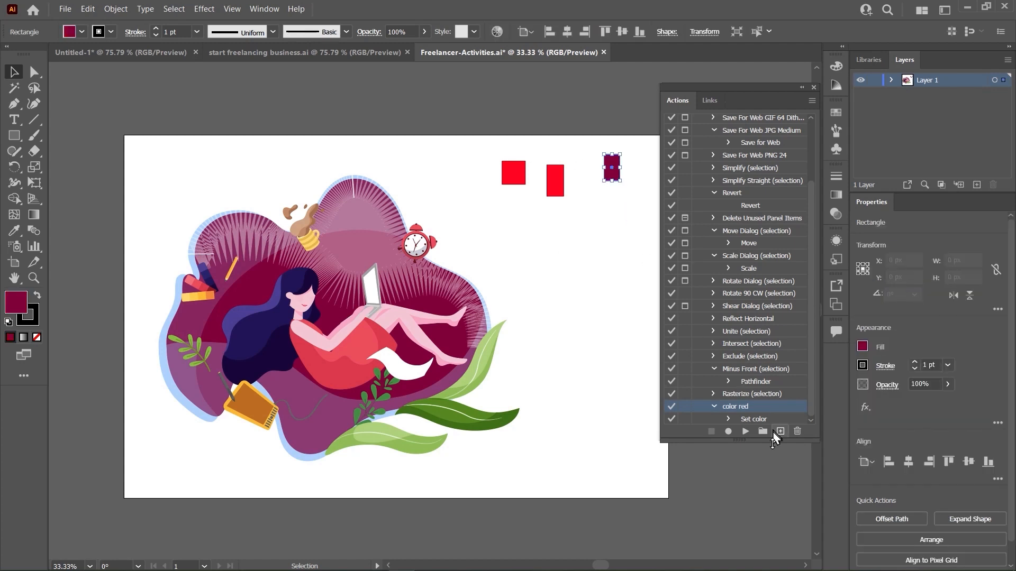
pyautogui.click(745, 432)
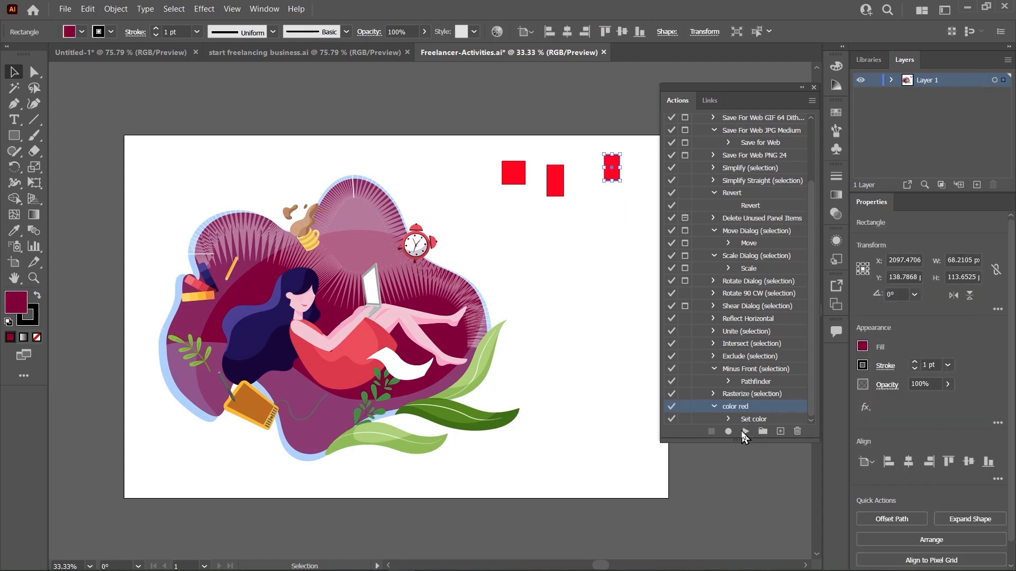
pyautogui.click(628, 280)
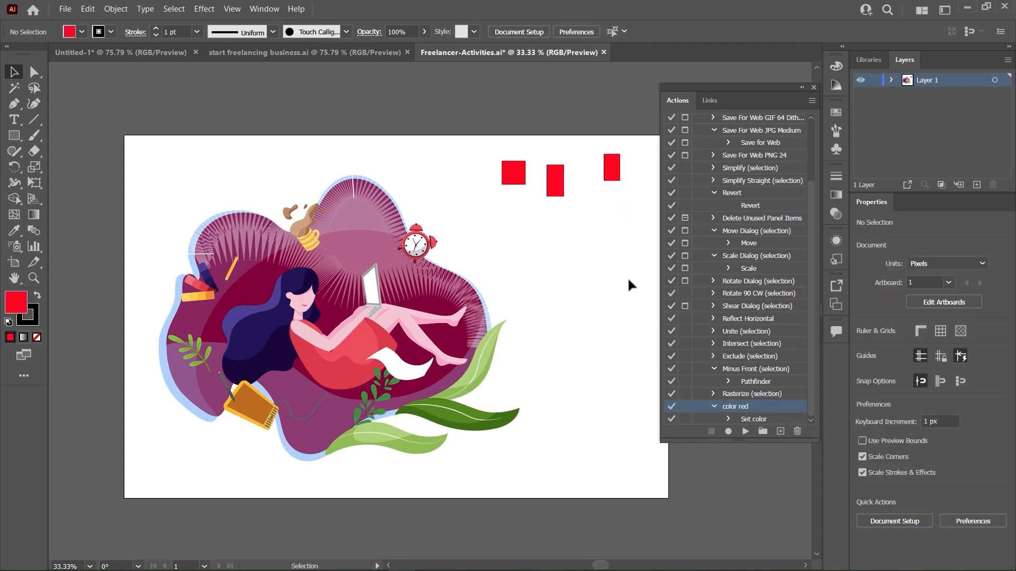
# - Apply the color red action to the white zig-zag path in the illustration's background
pyautogui.click(351, 202)
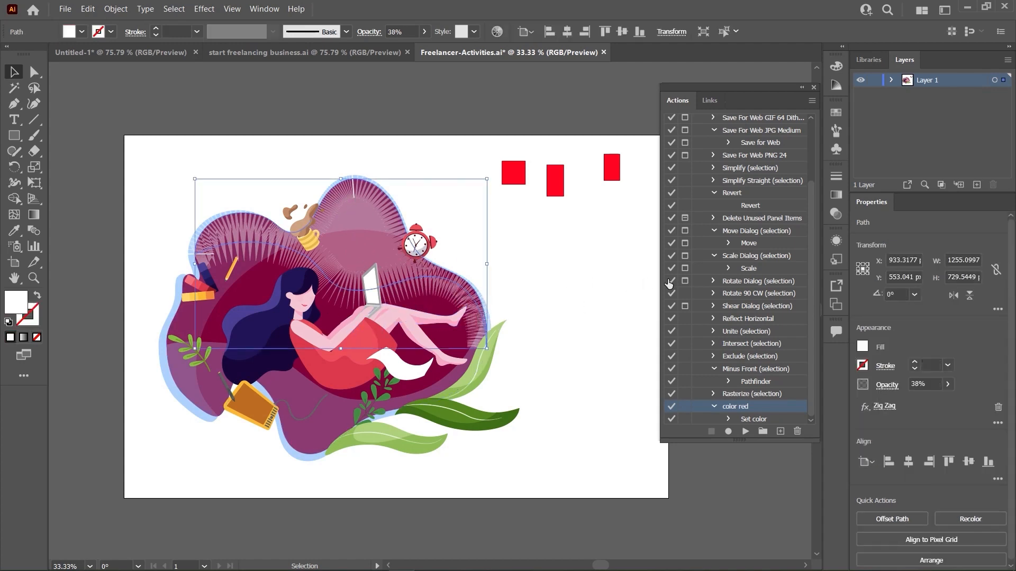
pyautogui.click(745, 431)
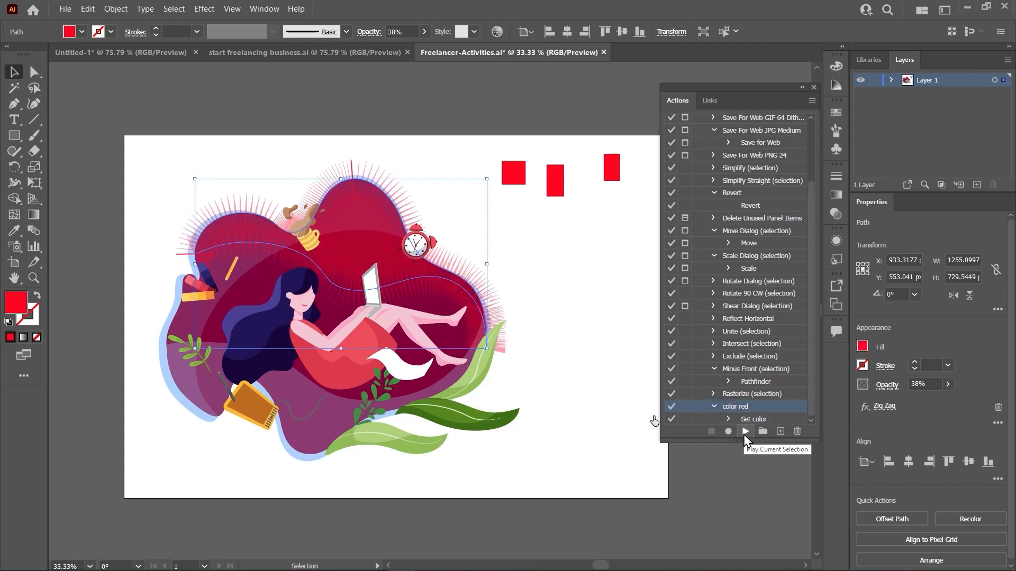
pyautogui.click(557, 309)
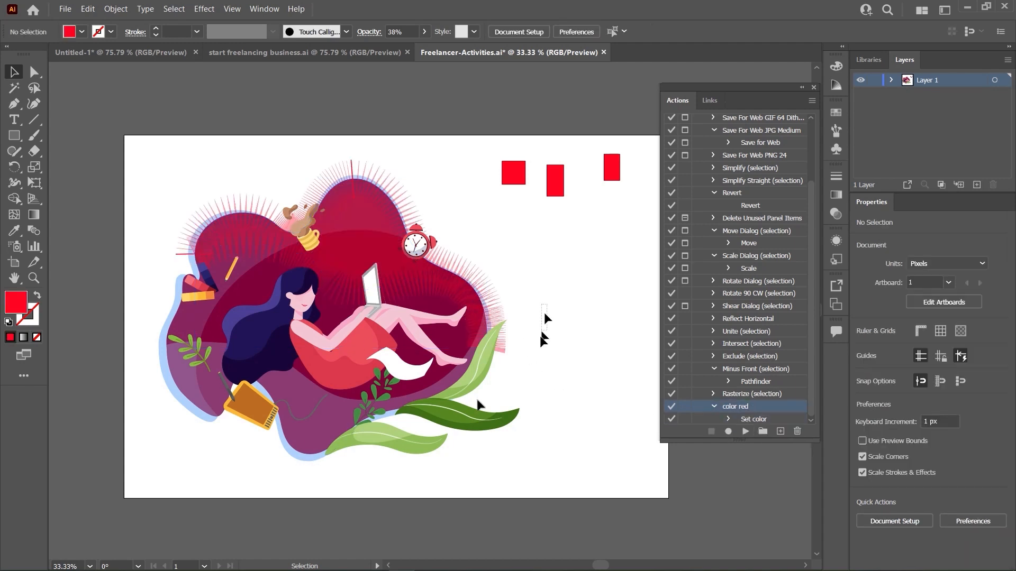
# - Select the entire illustration except the small rectangles and play the color red action on it
pyautogui.click(478, 405)
pyautogui.click(745, 431)
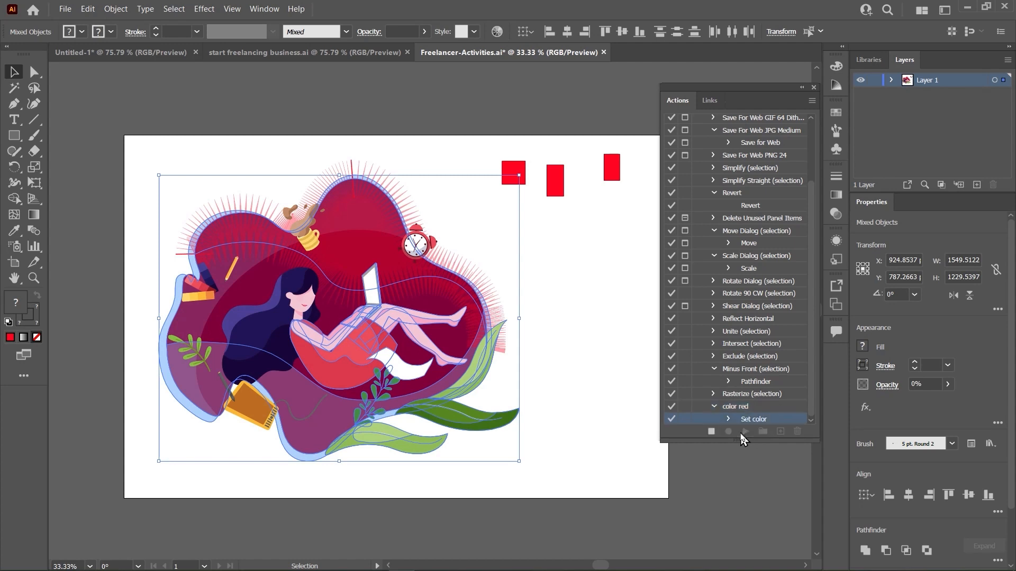
pyautogui.click(621, 357)
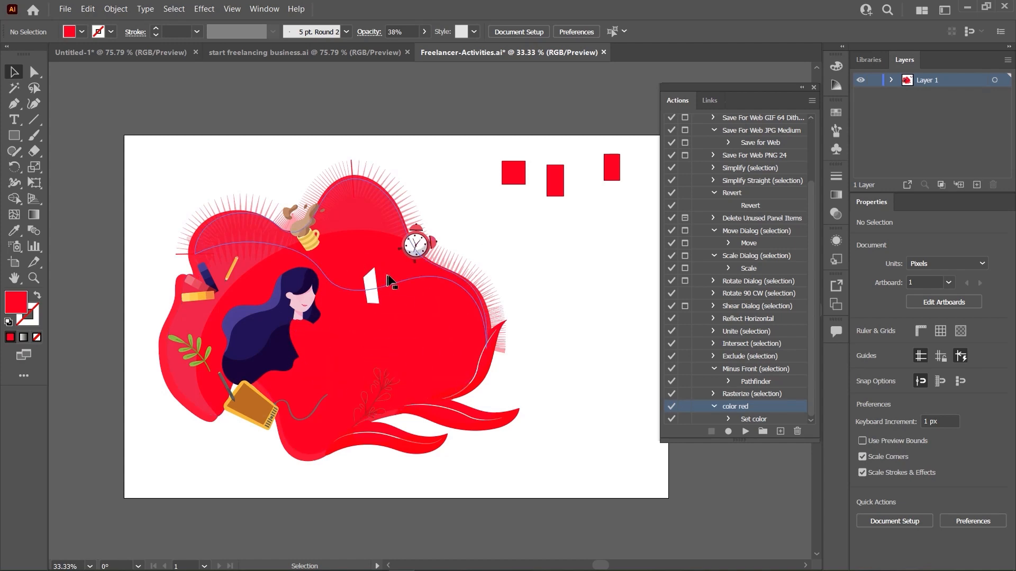
pyautogui.click(65, 9)
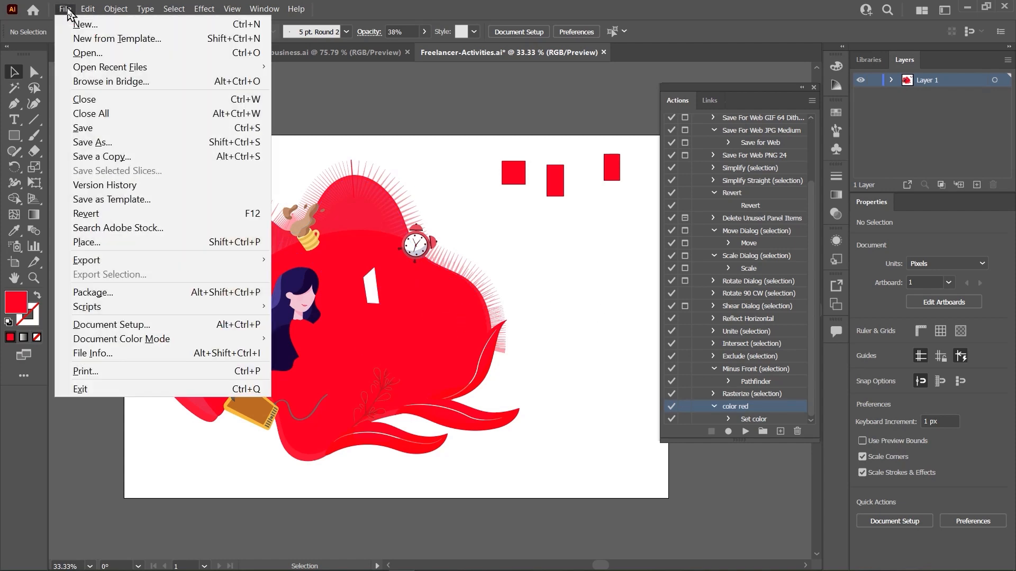
pyautogui.click(97, 142)
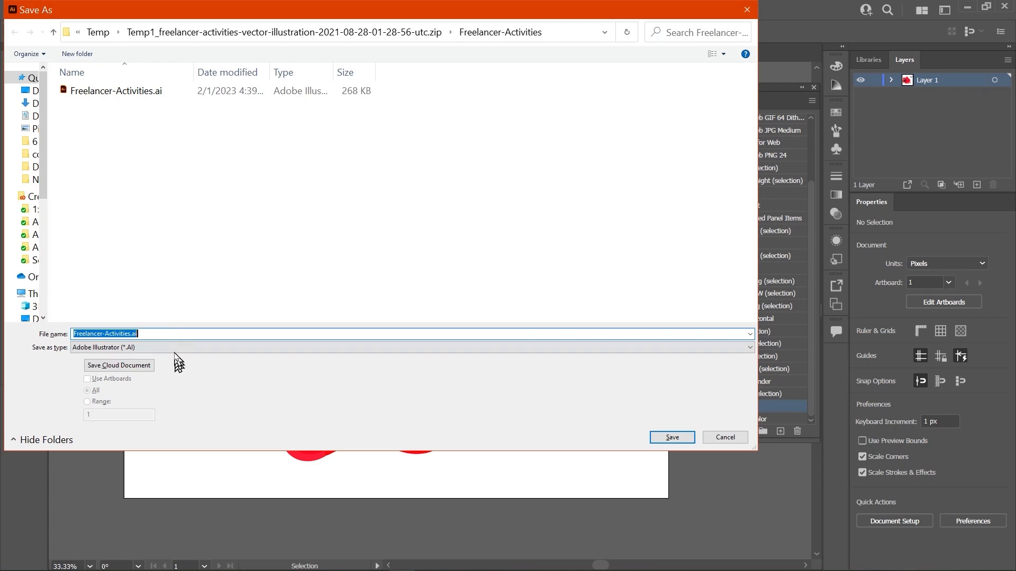
pyautogui.click(175, 348)
pyautogui.click(182, 366)
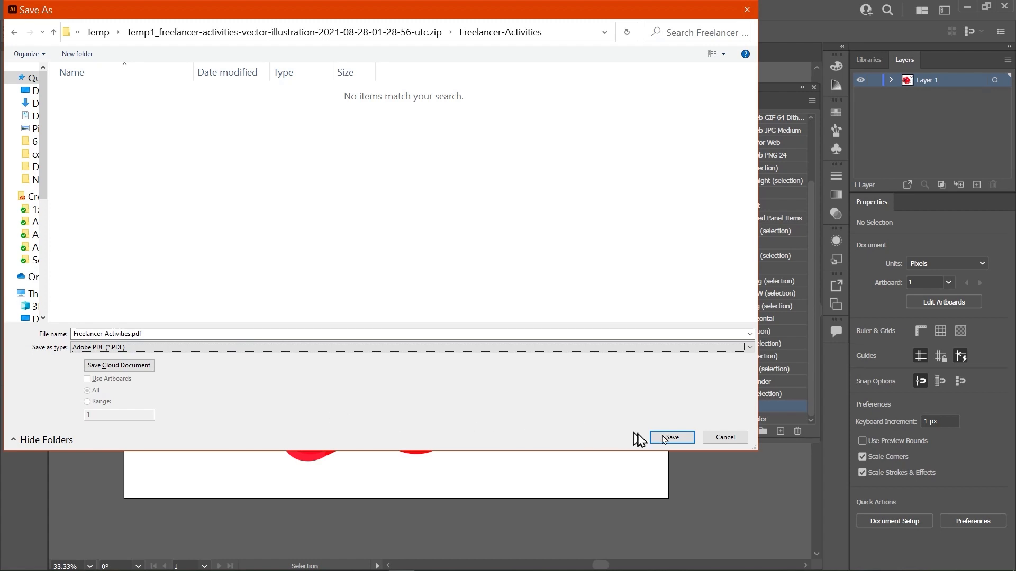
pyautogui.click(710, 438)
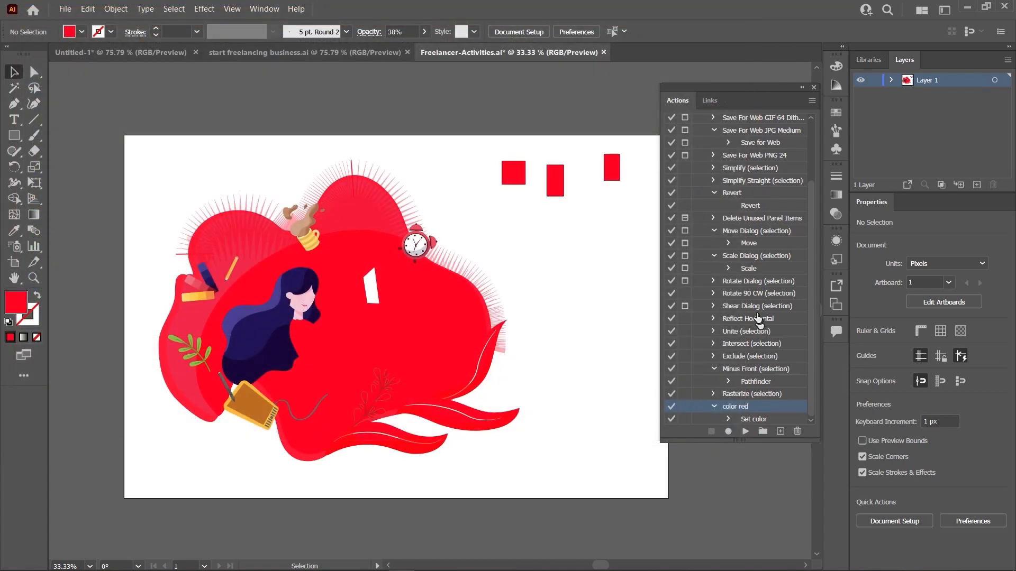
# - Collapse the Default Actions set, create a new action in it named "export pdf jpg png" and start recording
pyautogui.scroll(3, 747, 335)
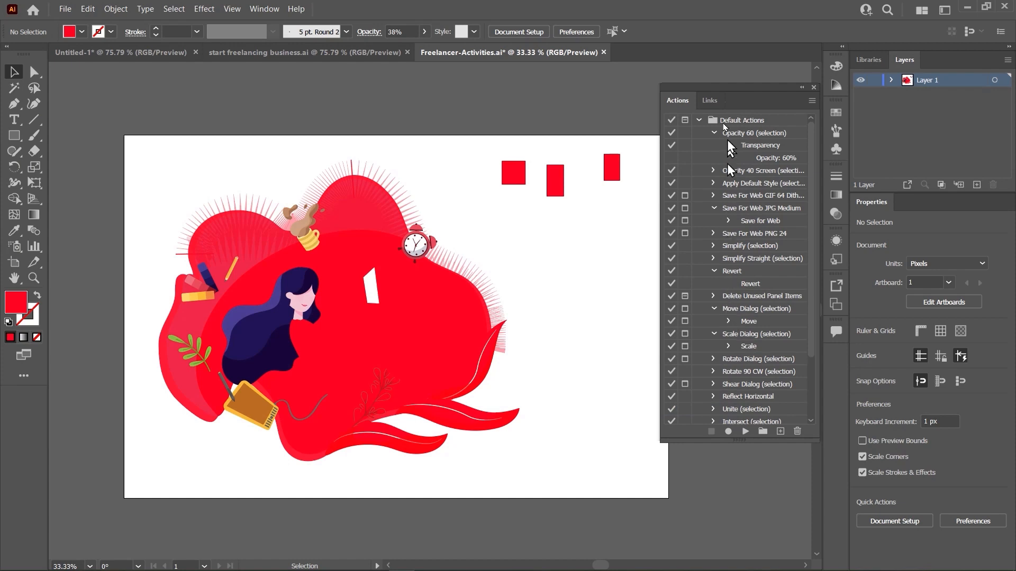
pyautogui.click(699, 120)
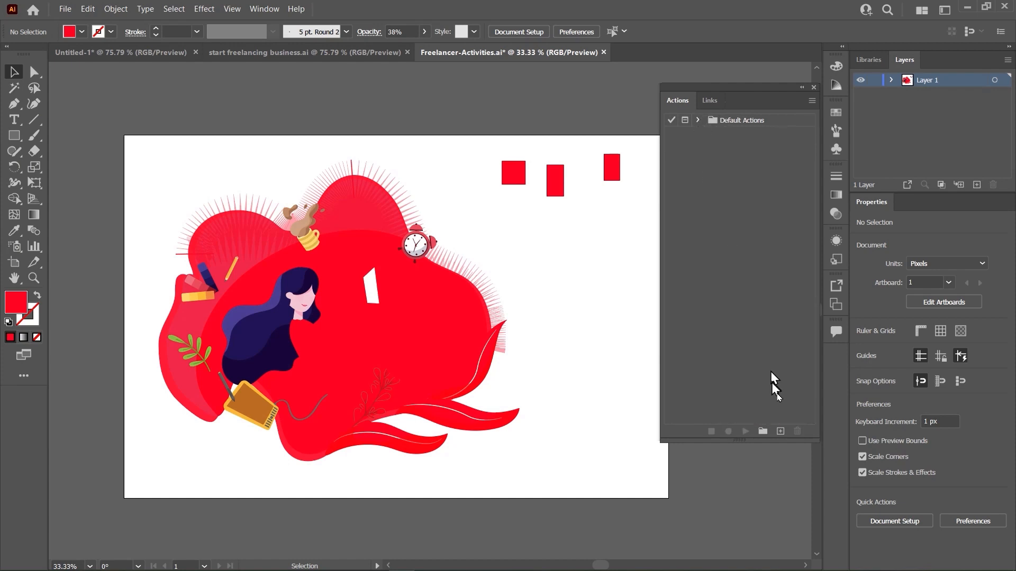
pyautogui.click(780, 432)
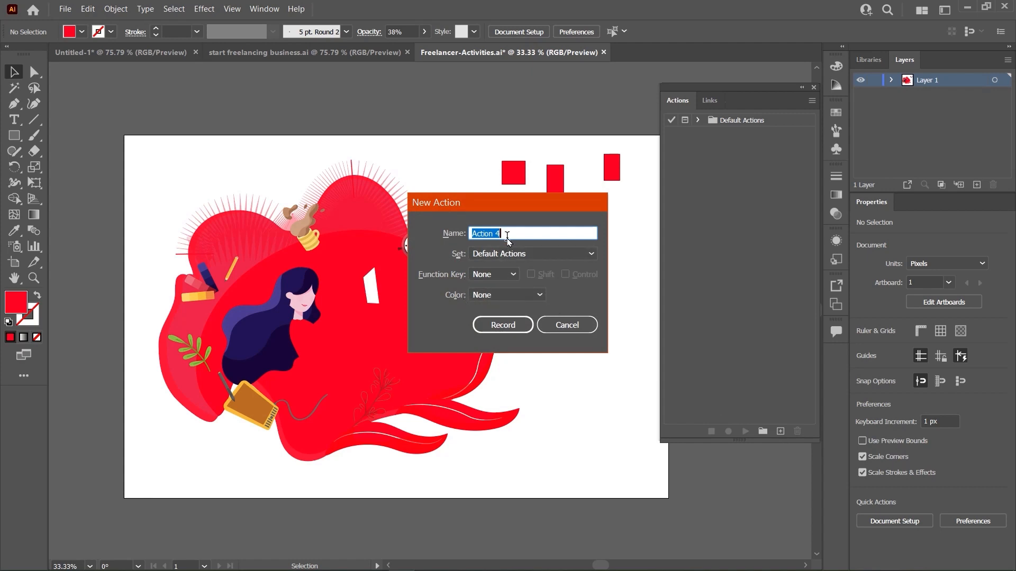
pyautogui.write('export pdf jpg png')
pyautogui.click(484, 325)
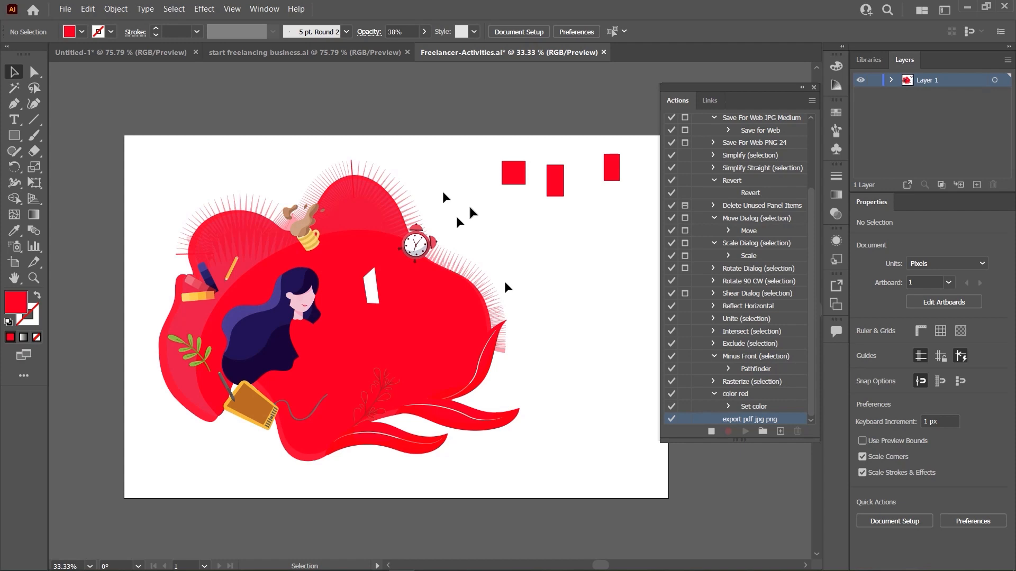
# - Save the illustration as Freelancer-Activities.pdf in Adobe PDF format, keeping the offered PDF settings
pyautogui.click(64, 9)
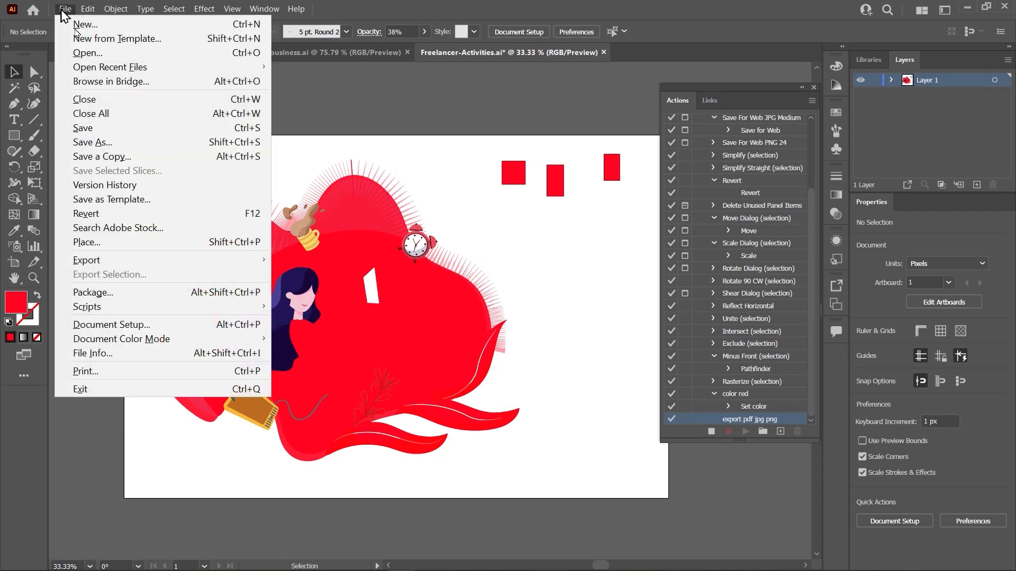
pyautogui.click(99, 141)
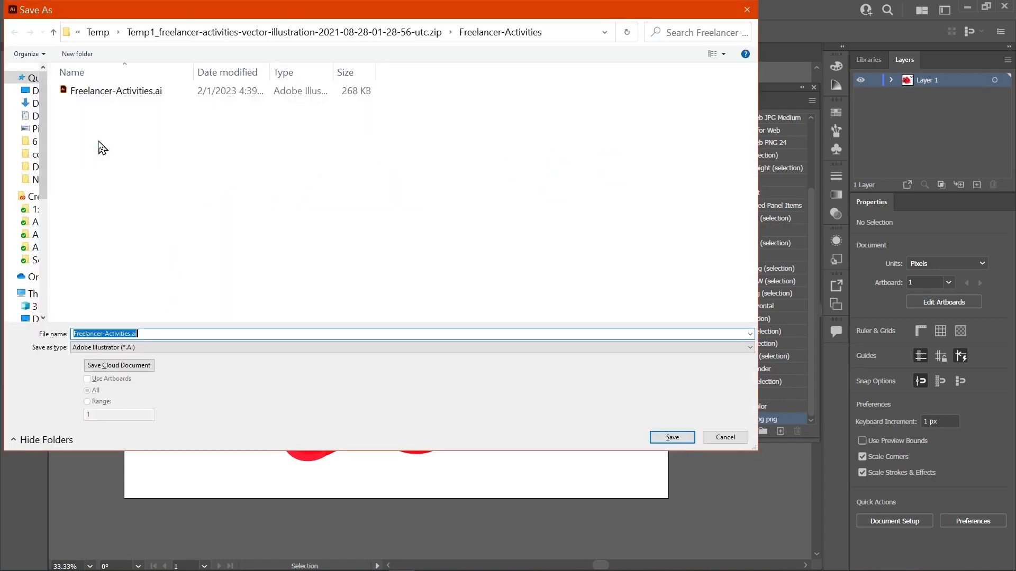
pyautogui.click(206, 347)
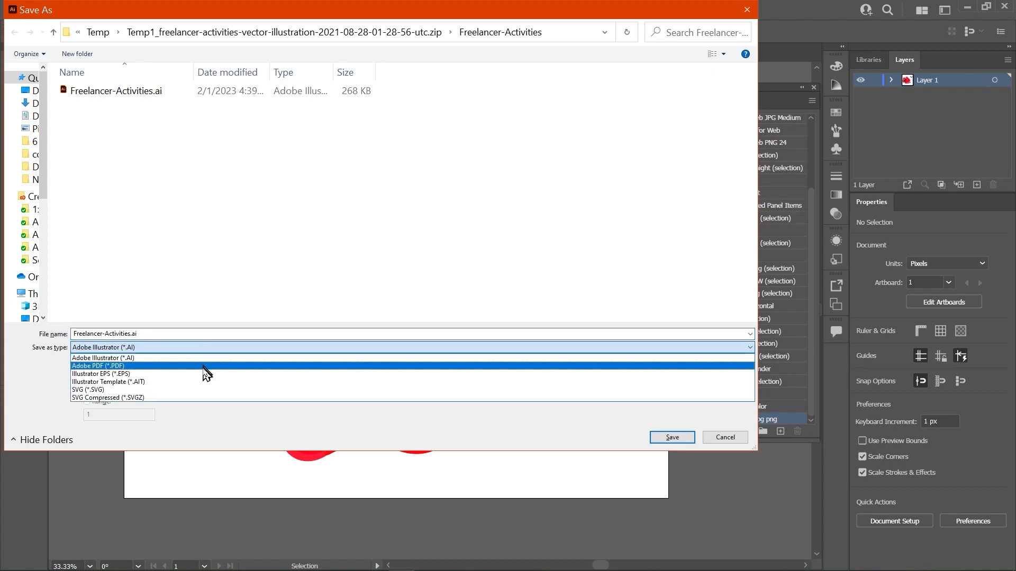
pyautogui.click(204, 367)
pyautogui.click(680, 439)
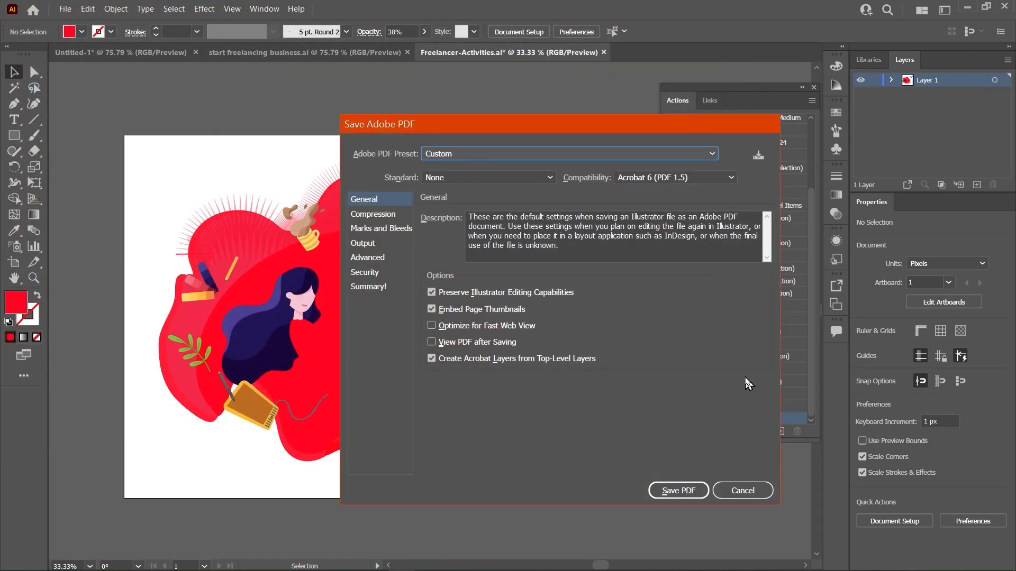
pyautogui.click(678, 491)
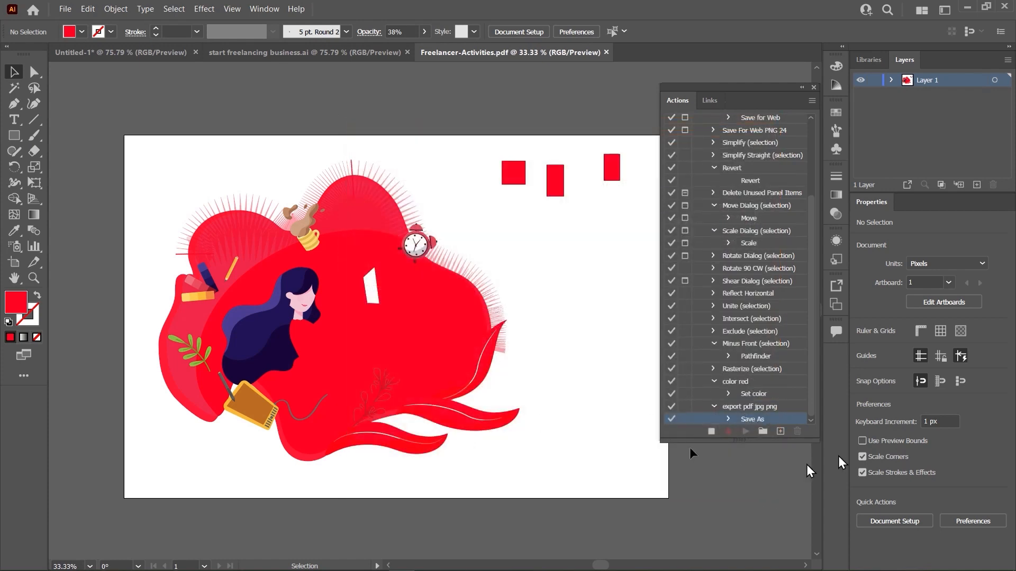
# - Save the illustration as an SVG file in the same folder, accepting the SVG 1.1 profile and other offered options
pyautogui.click(65, 9)
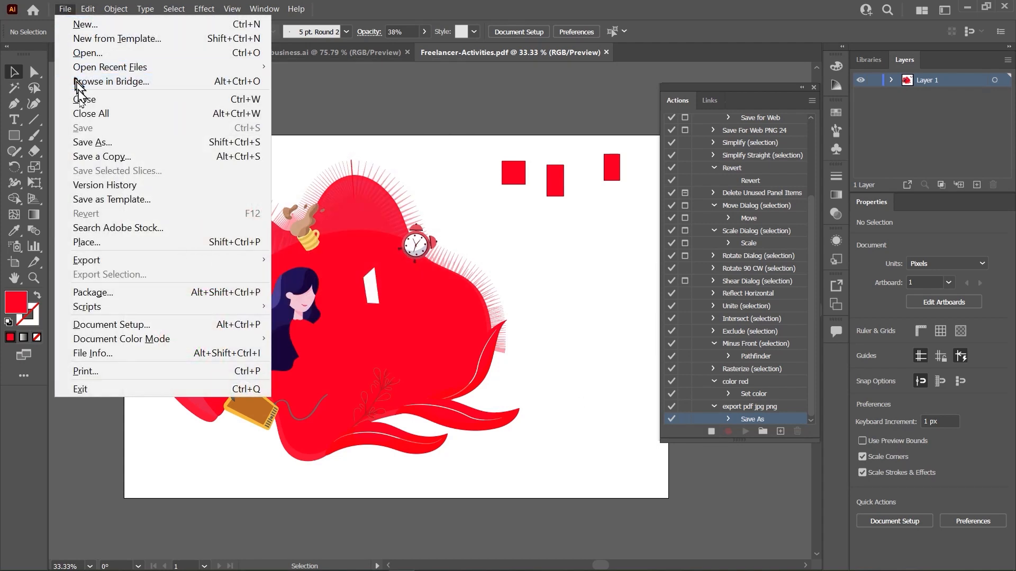
pyautogui.click(91, 142)
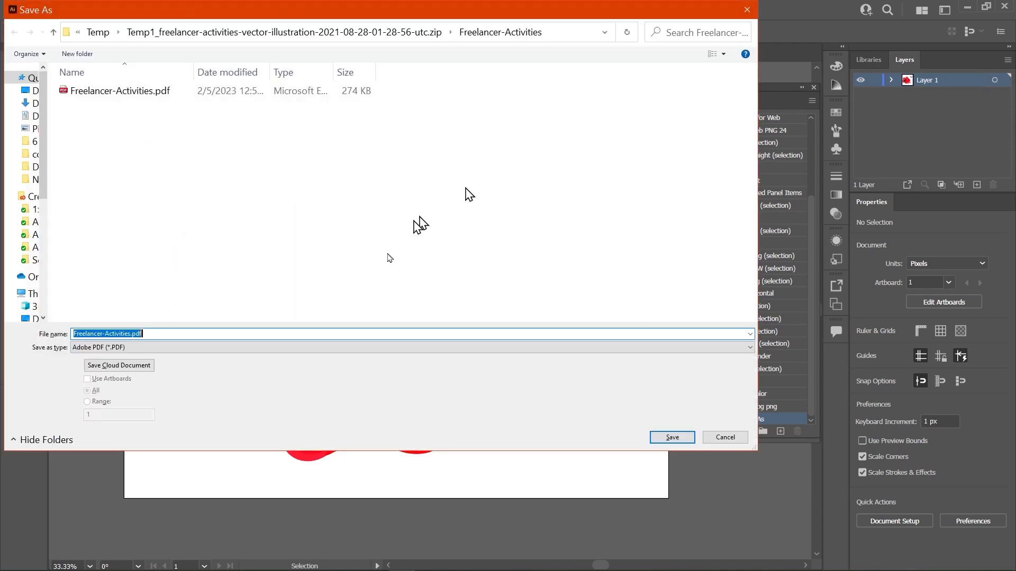
pyautogui.click(301, 347)
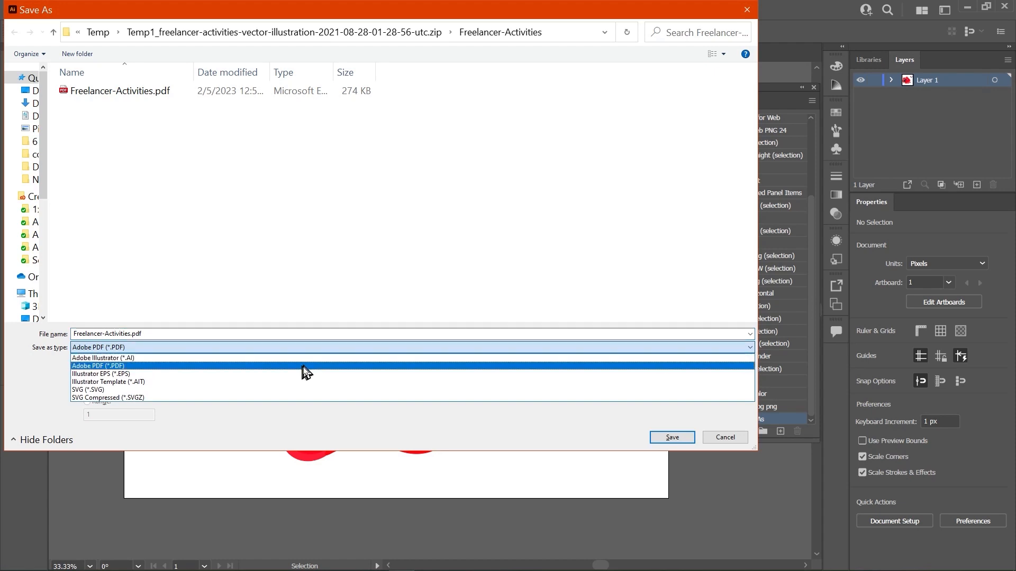
pyautogui.click(310, 390)
pyautogui.click(669, 441)
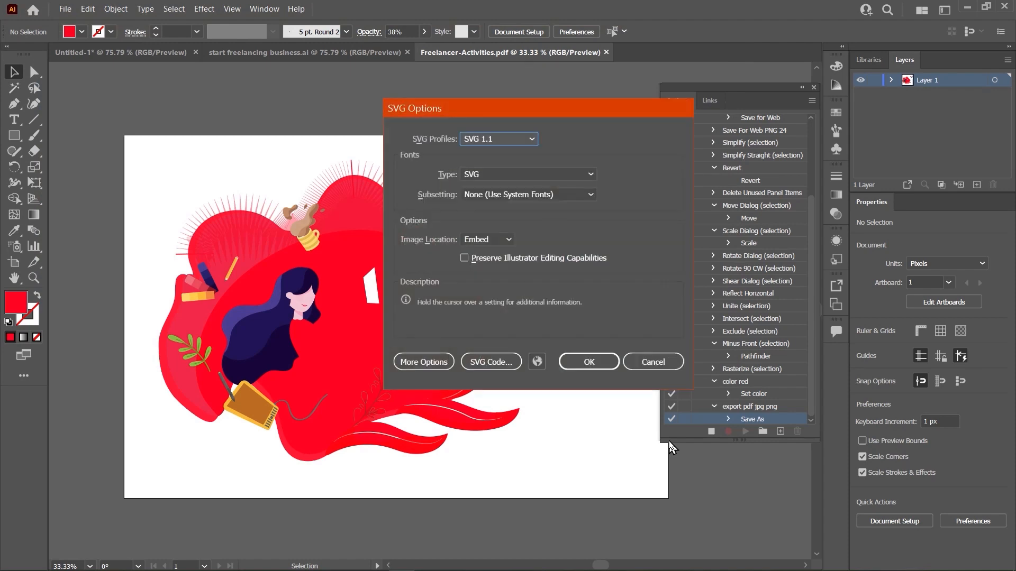
pyautogui.click(599, 367)
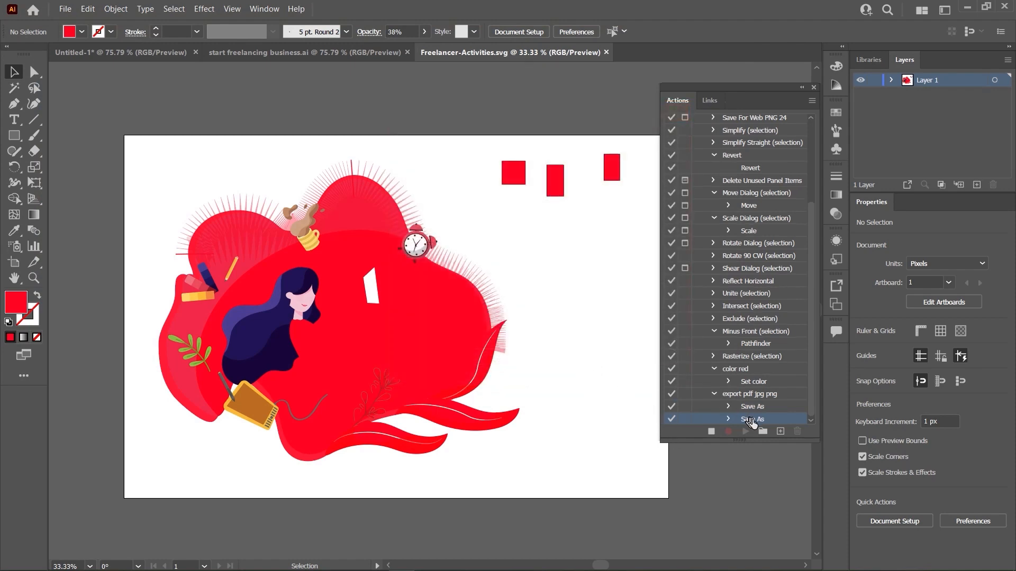
# - Export the illustration as Freelancer-Activities.jpg, accepting RGB color, maximum quality 10 and 72 ppi screen resolution
pyautogui.click(64, 9)
pyautogui.moveTo(254, 260)
pyautogui.click(299, 275)
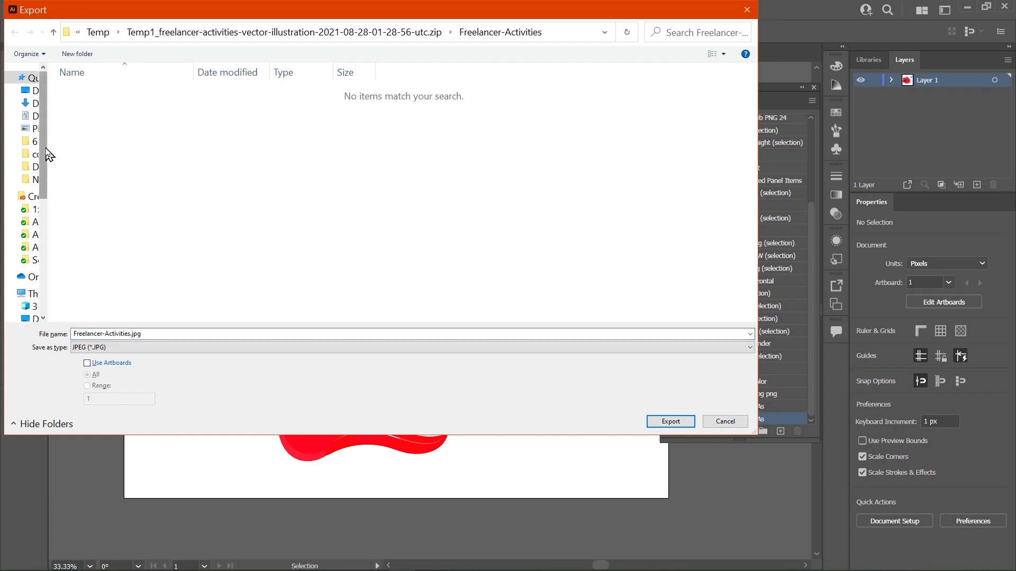
pyautogui.moveTo(46, 155); pyautogui.dragTo(68, 154)
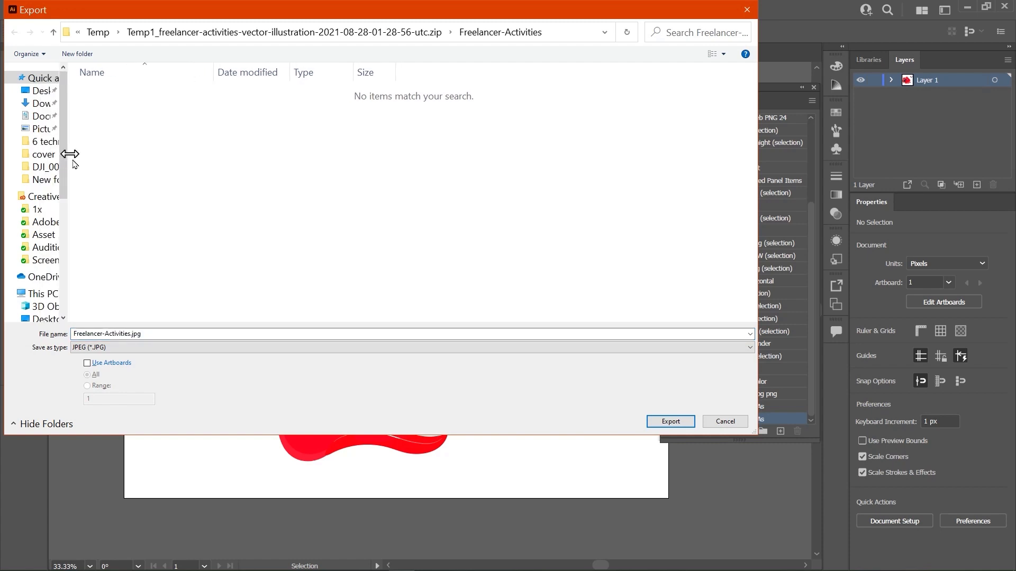
pyautogui.click(670, 421)
pyautogui.click(588, 460)
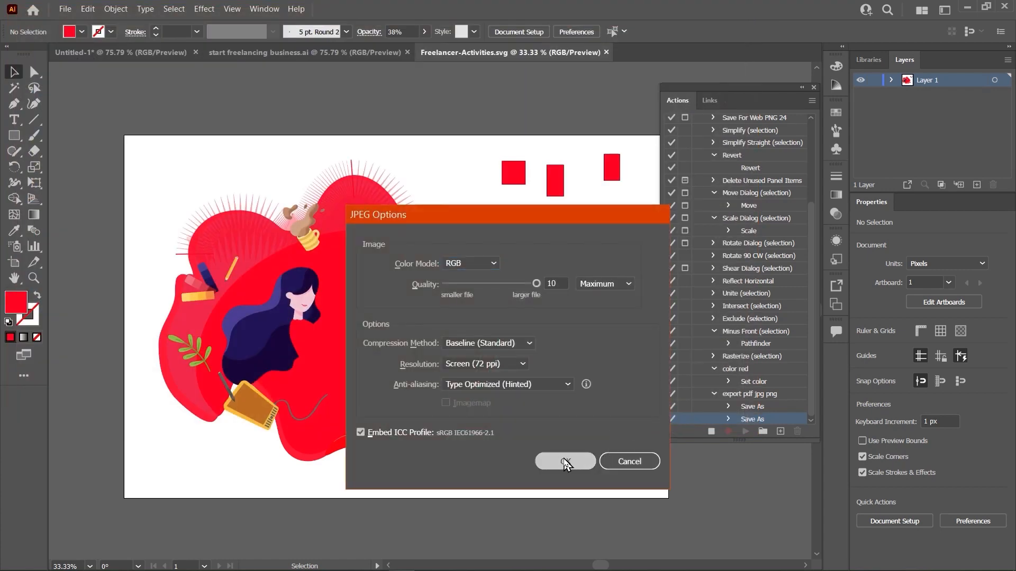
# - Export the illustration as Freelancer-Activities.png in PNG format with the offered options
pyautogui.click(66, 9)
pyautogui.moveTo(128, 265)
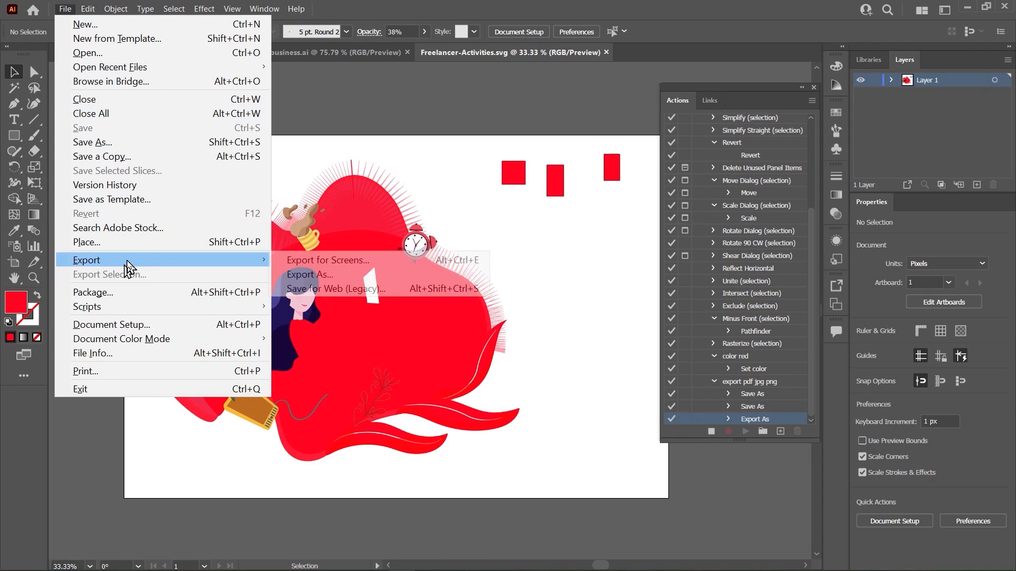
pyautogui.click(346, 275)
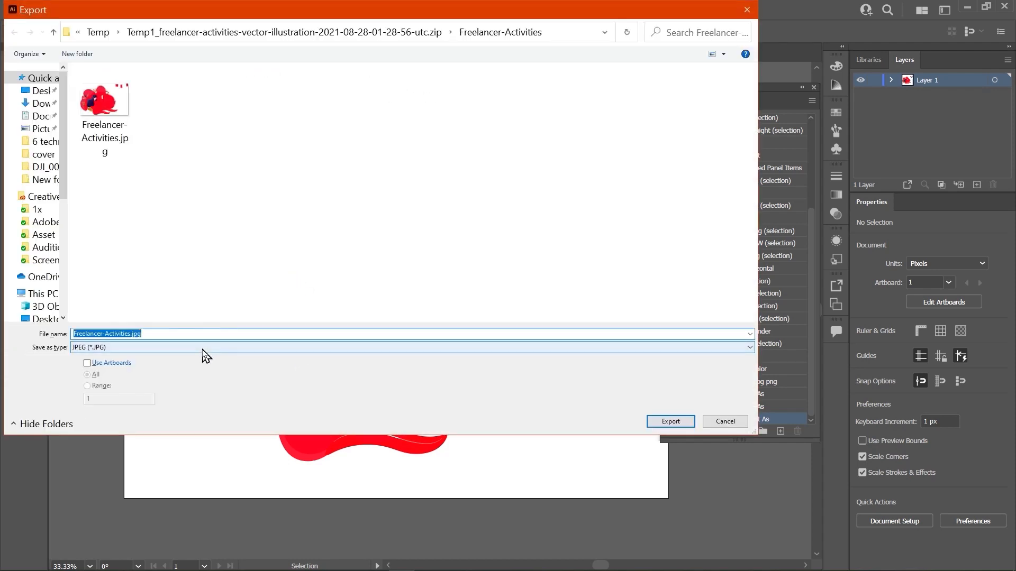
pyautogui.click(203, 349)
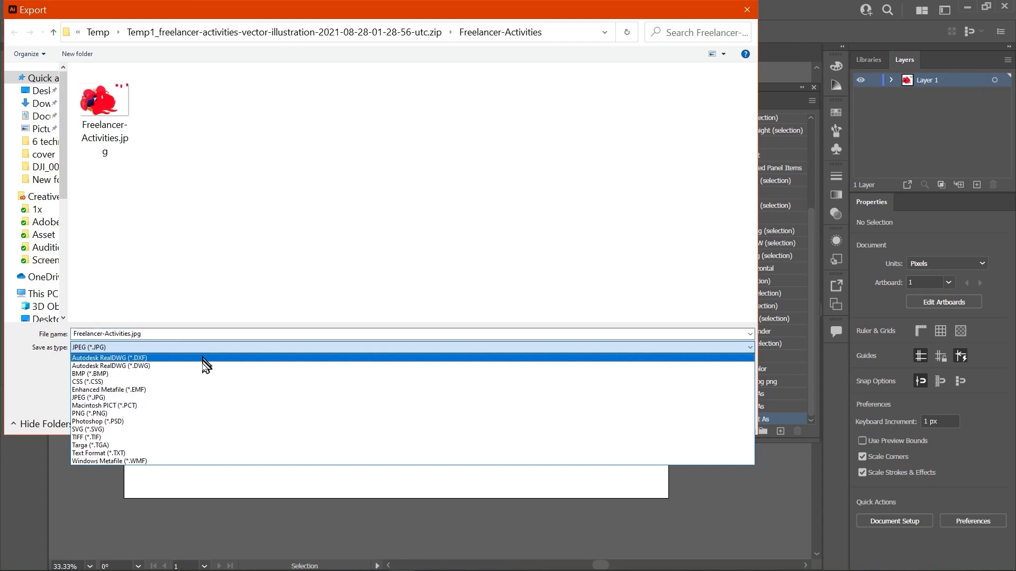
pyautogui.click(207, 414)
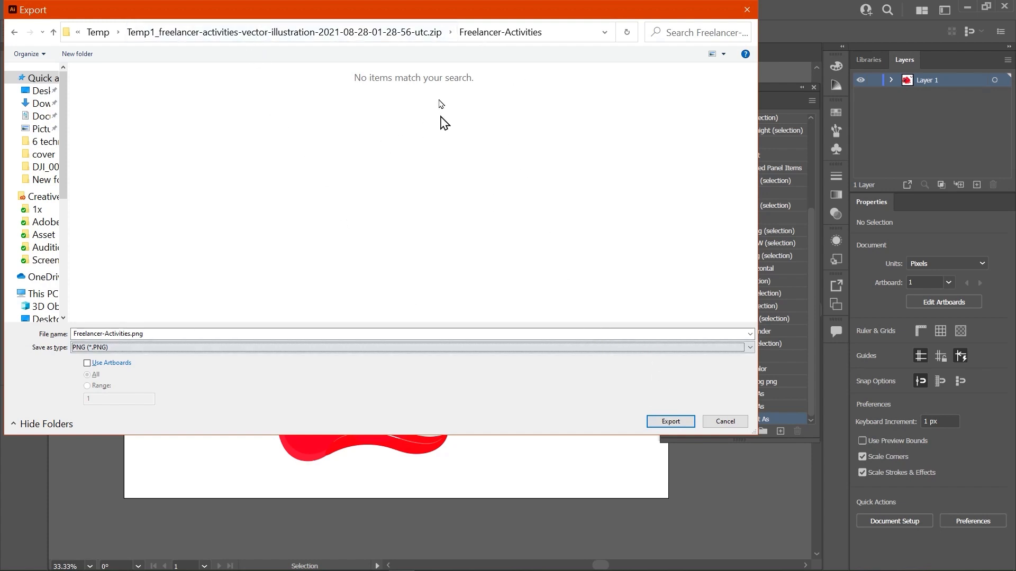
pyautogui.click(671, 422)
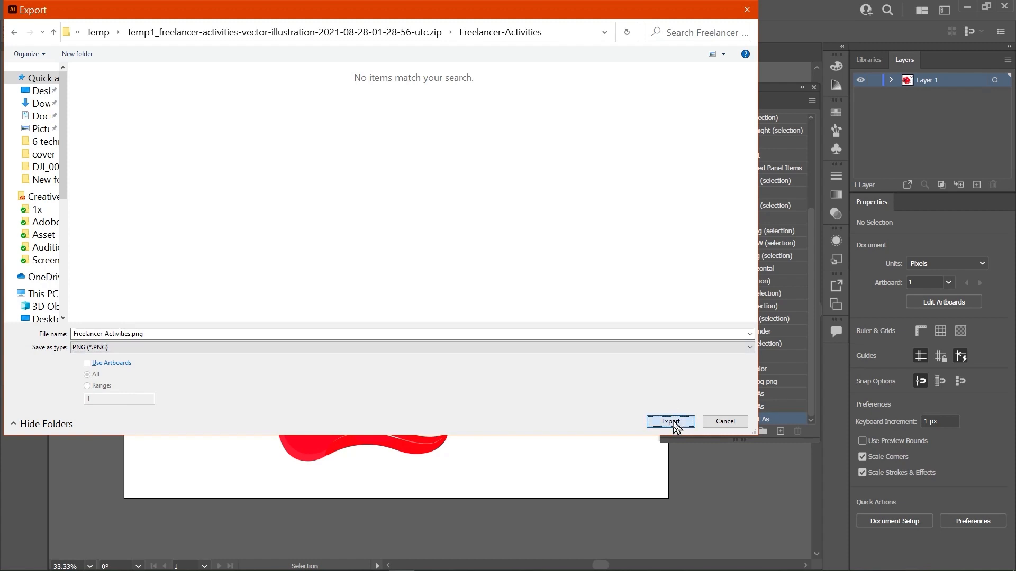
pyautogui.click(545, 491)
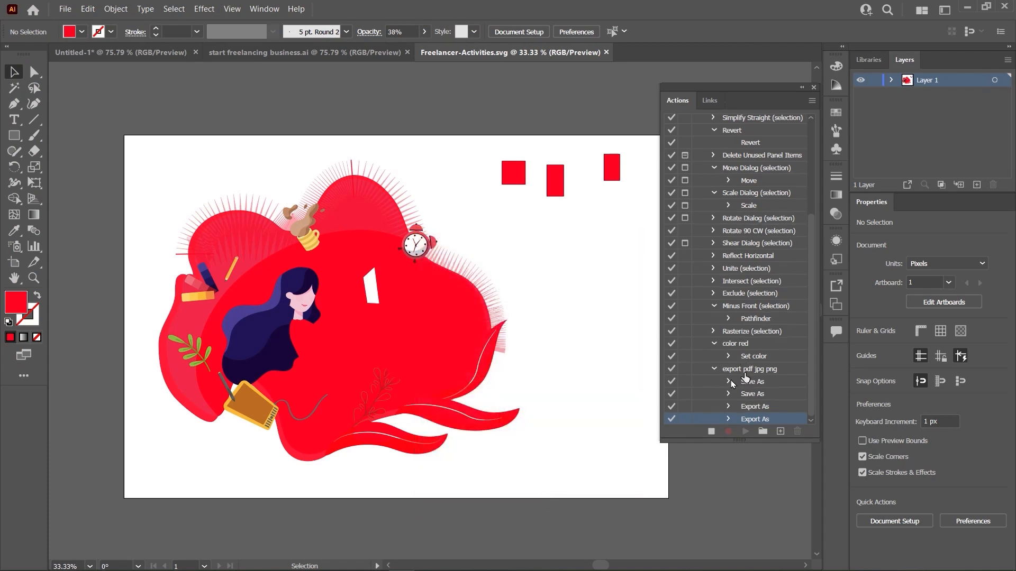
# - Stop recording and collapse the export pdf jpg png action
pyautogui.click(711, 432)
pyautogui.click(762, 372)
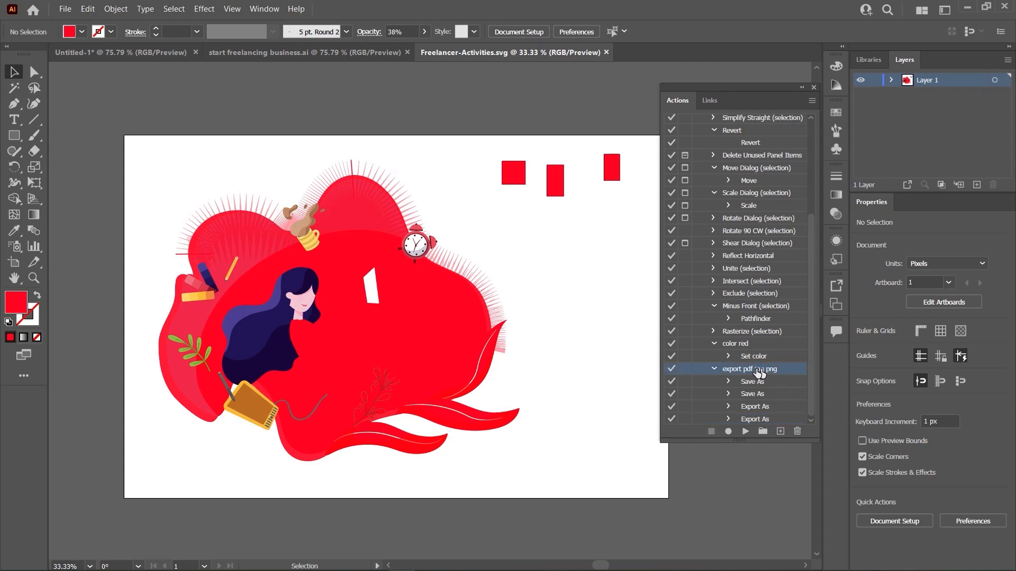
pyautogui.click(714, 370)
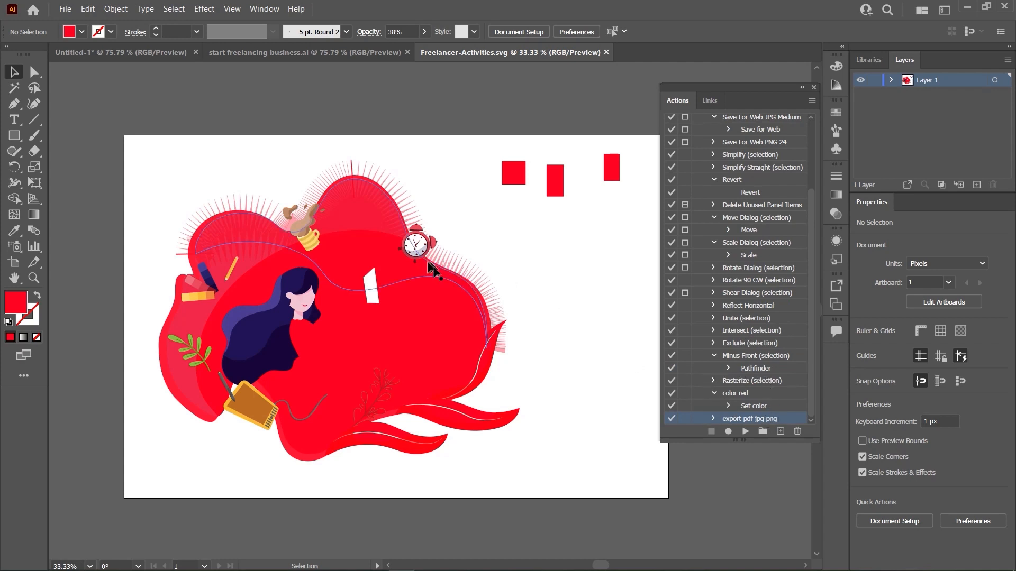
# - Switch to the start freelancing business document and play the export pdf jpg png action on it
pyautogui.click(329, 59)
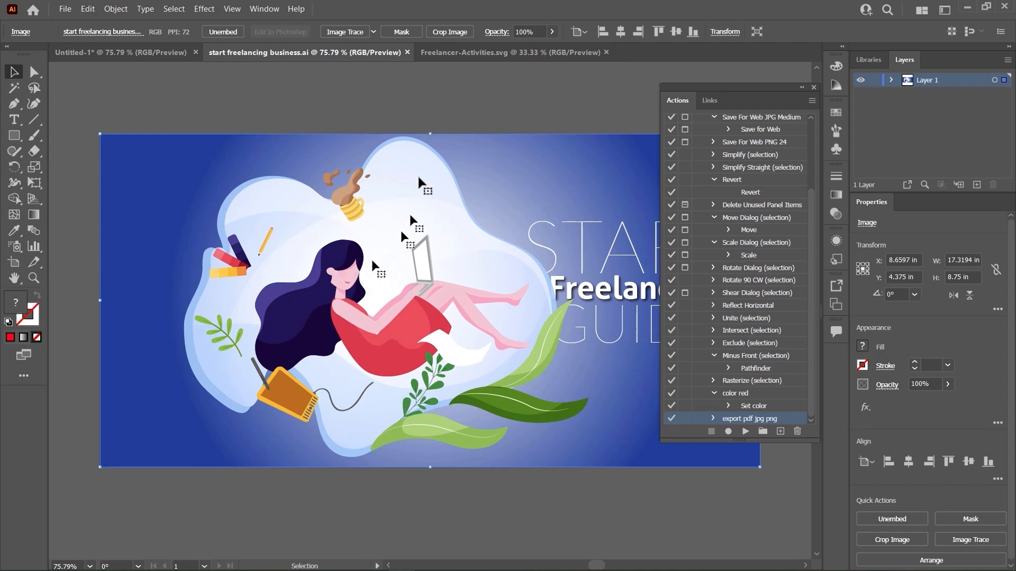
pyautogui.moveTo(466, 199); pyautogui.dragTo(436, 214)
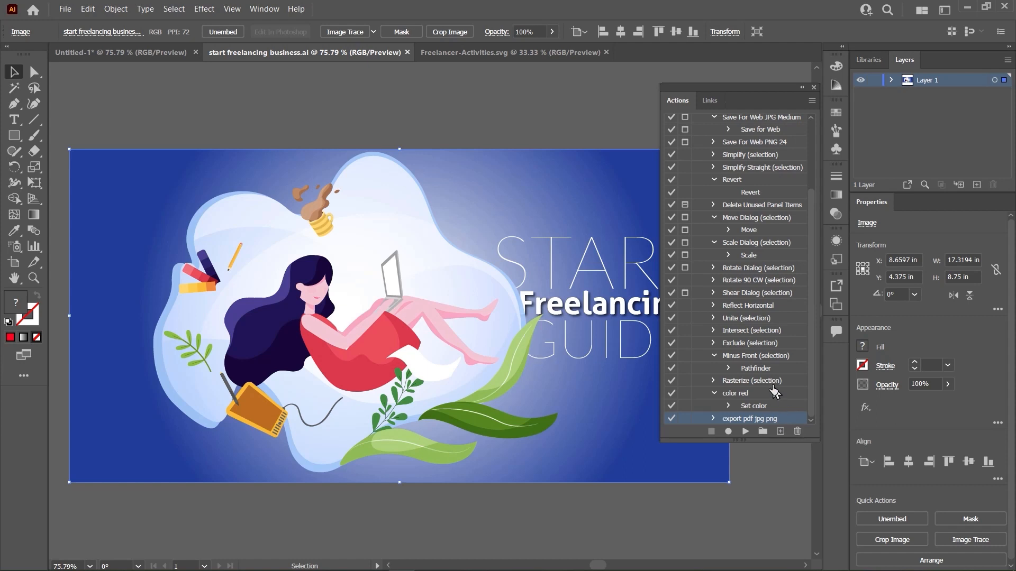
pyautogui.scroll(3, 744, 397)
pyautogui.scroll(-3, 744, 398)
pyautogui.click(744, 432)
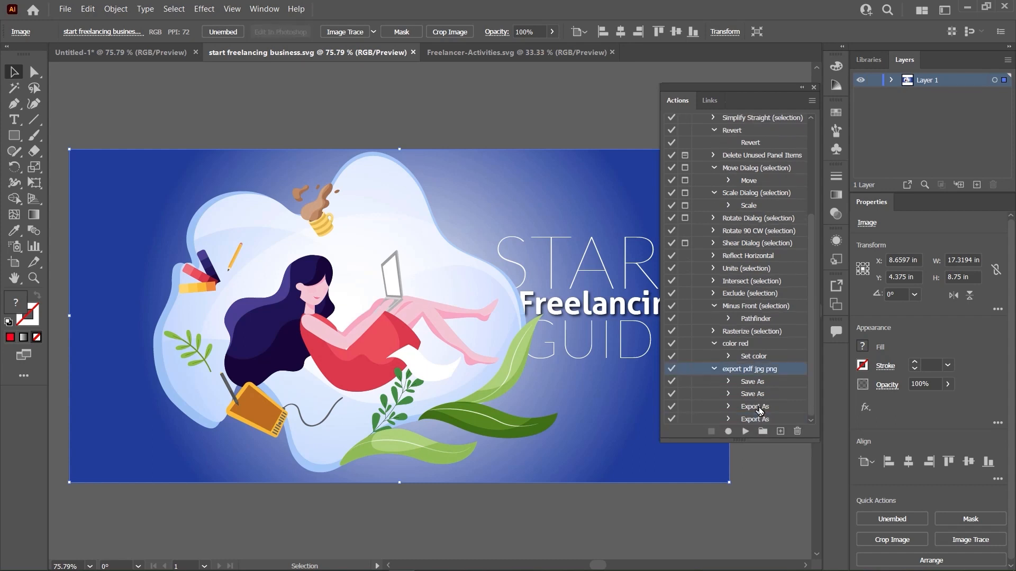
# - Check the Freelancer-Activities folder for the saved SVG files through the Save As dialog, then leave without saving
pyautogui.click(67, 9)
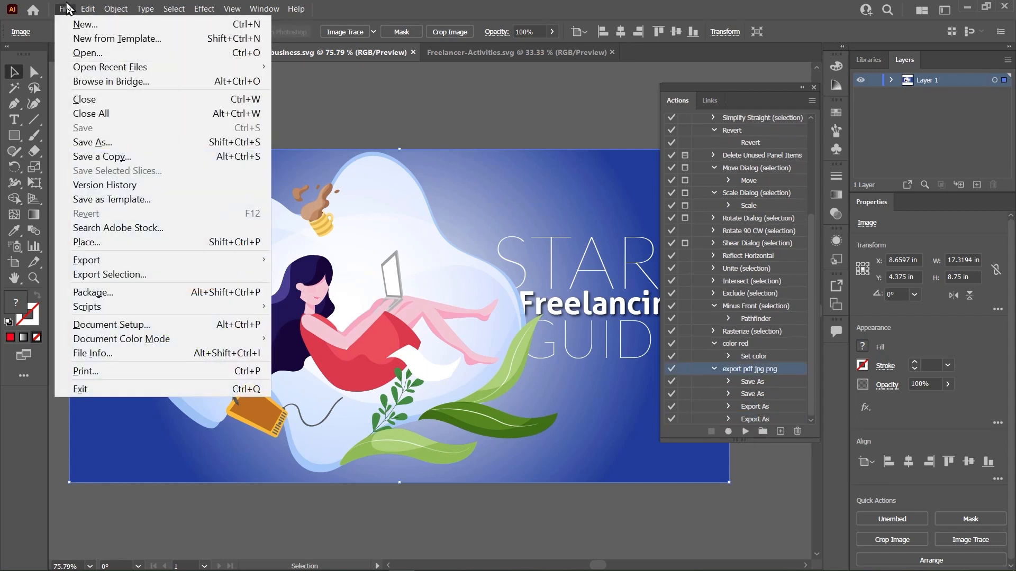
pyautogui.click(94, 142)
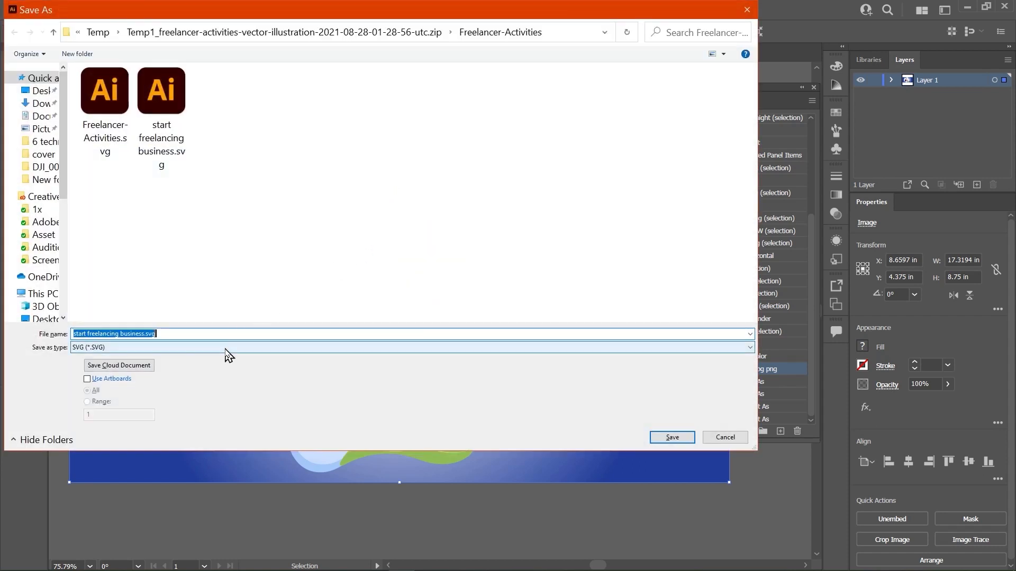
pyautogui.click(230, 348)
pyautogui.click(711, 443)
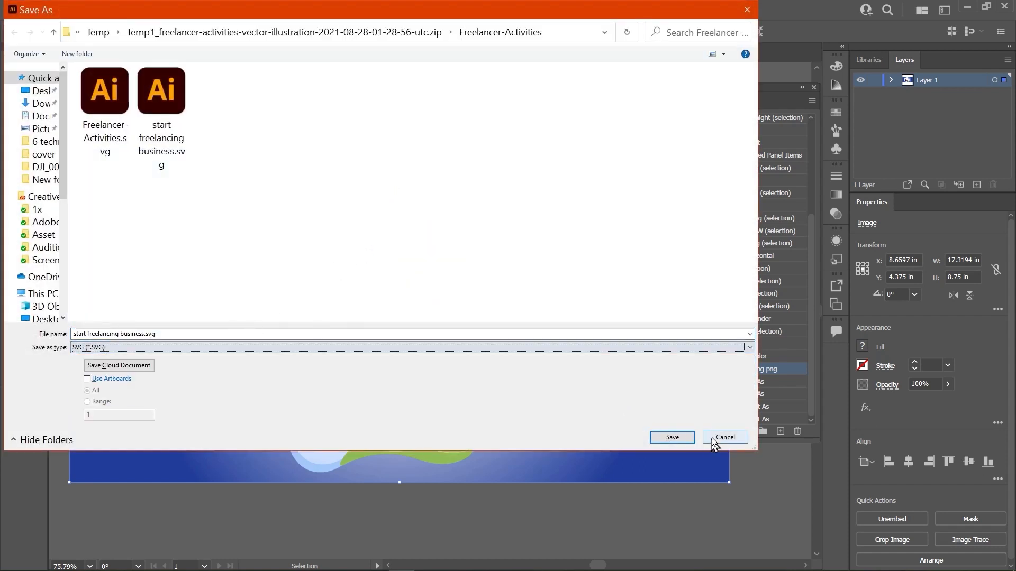
pyautogui.click(724, 438)
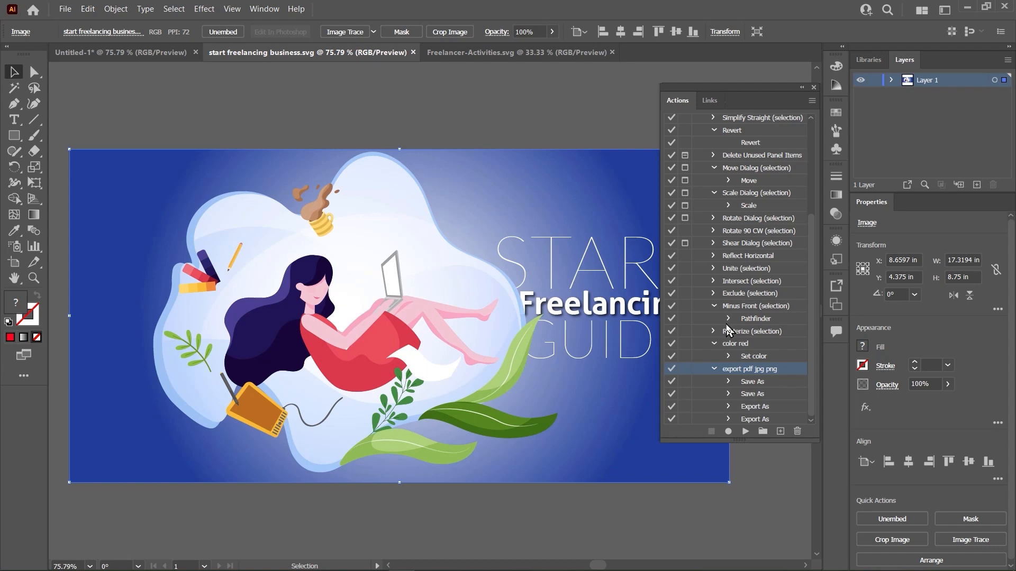
# - Collapse the color red action and review the recorded Save As and Export As steps of the export action
pyautogui.click(713, 344)
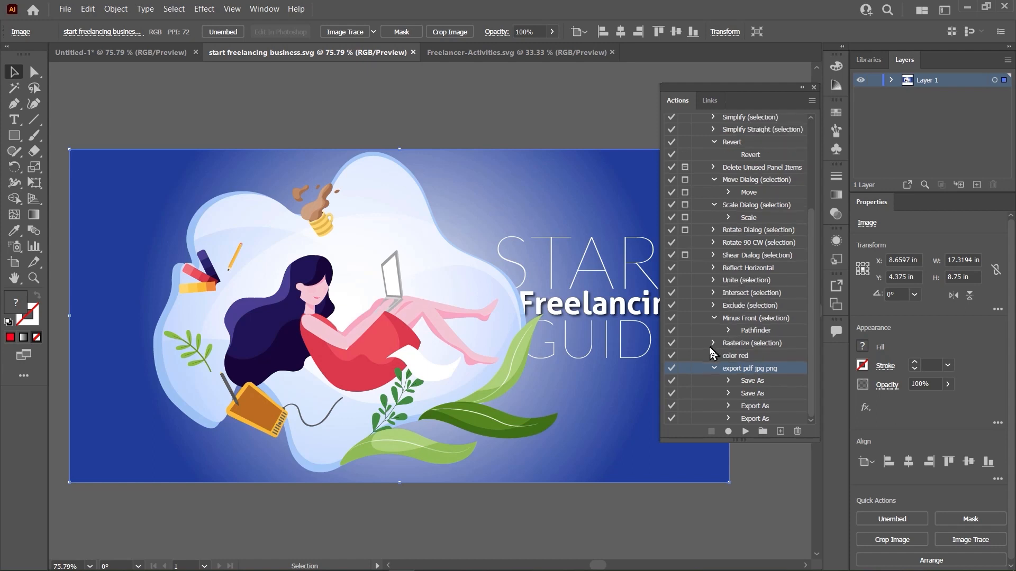
pyautogui.click(750, 387)
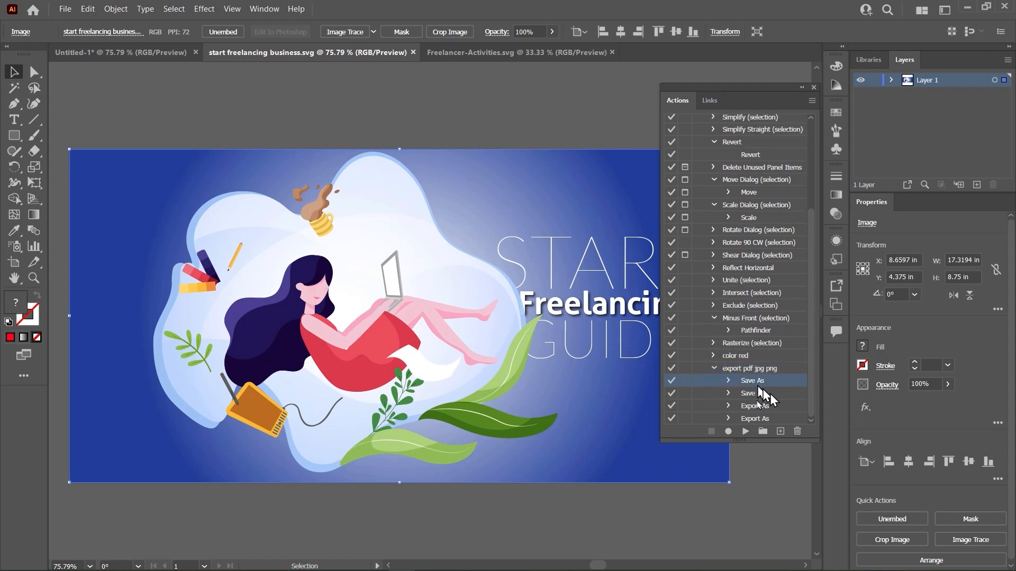
pyautogui.click(768, 409)
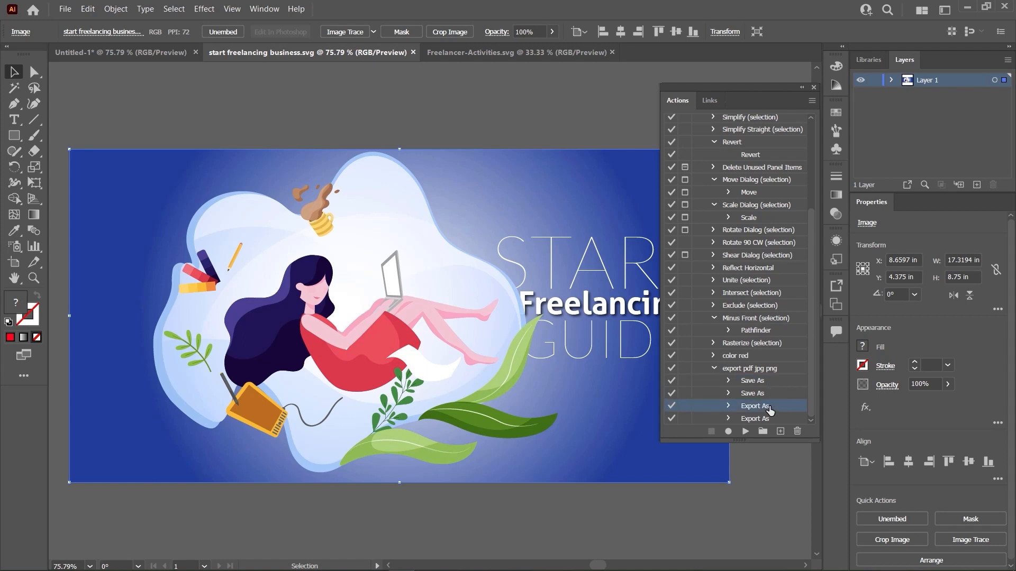
pyautogui.click(755, 381)
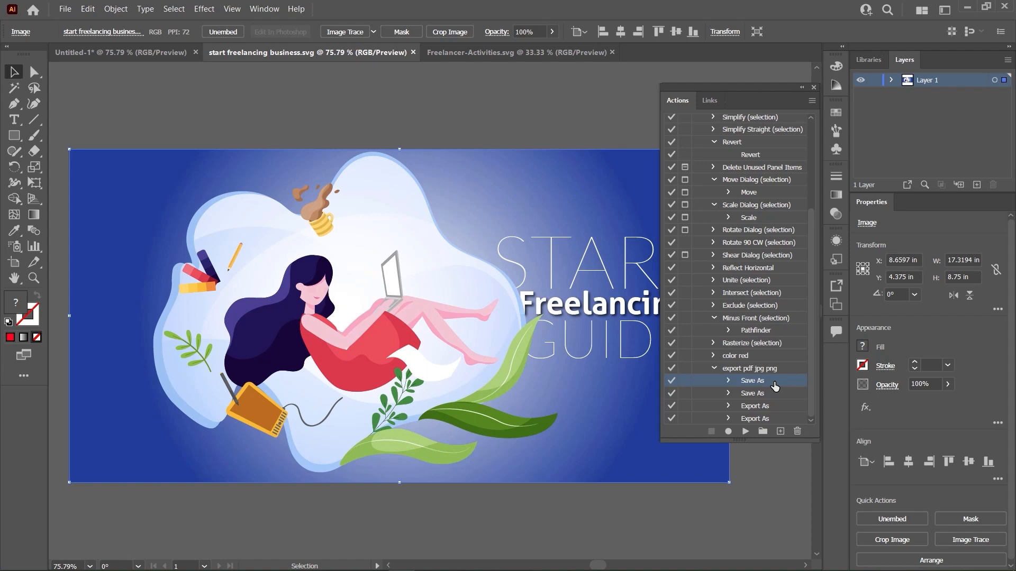
pyautogui.click(771, 395)
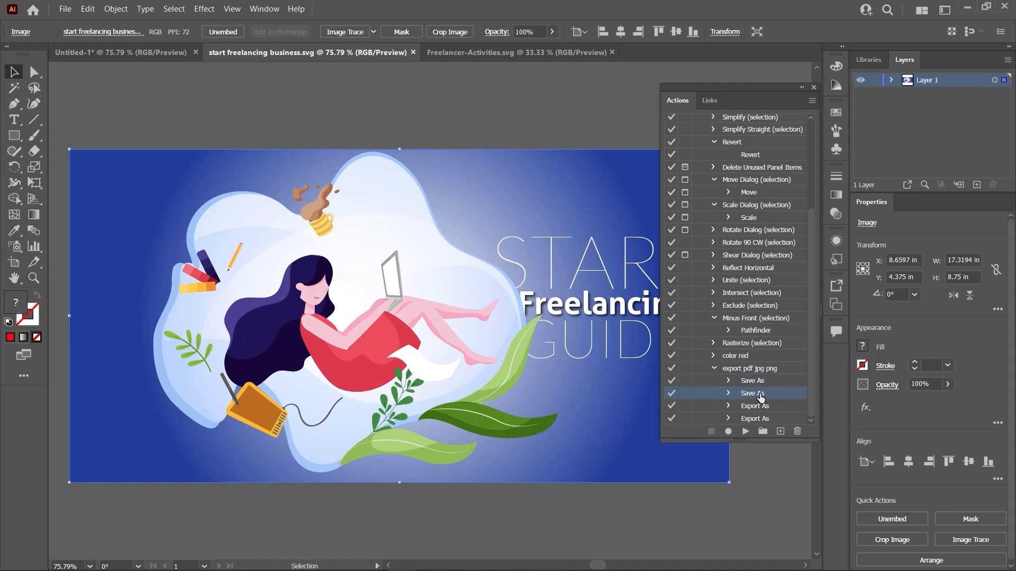
pyautogui.click(760, 385)
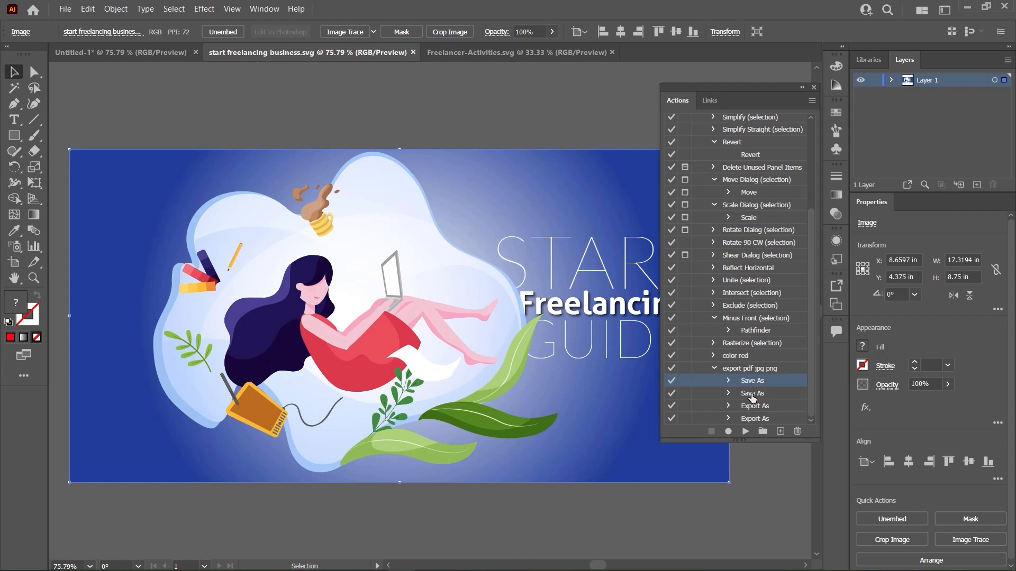
pyautogui.click(750, 393)
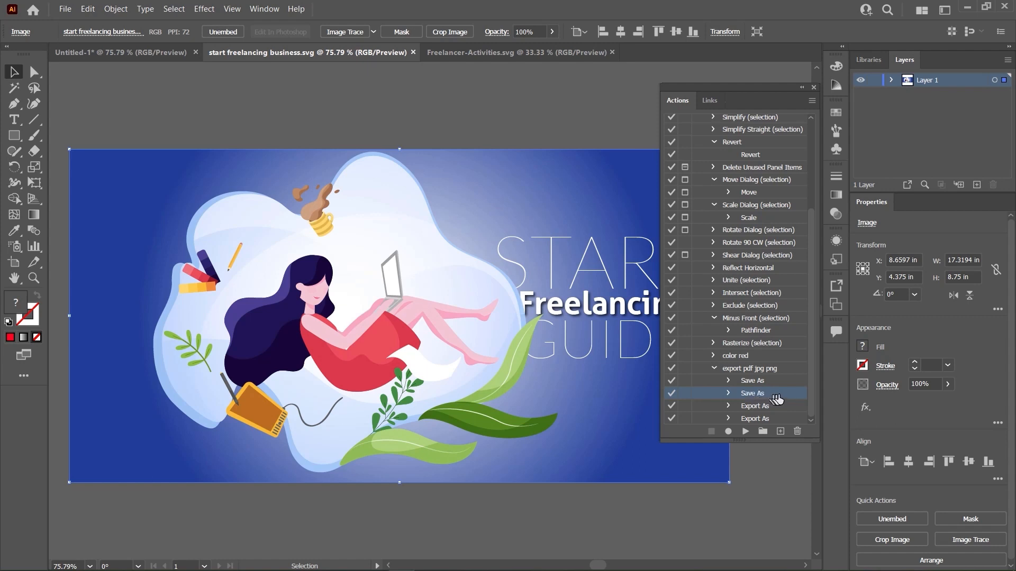
# - Go through the individual Save As and Export As entries recorded in the export pdf jpg png action
pyautogui.click(766, 406)
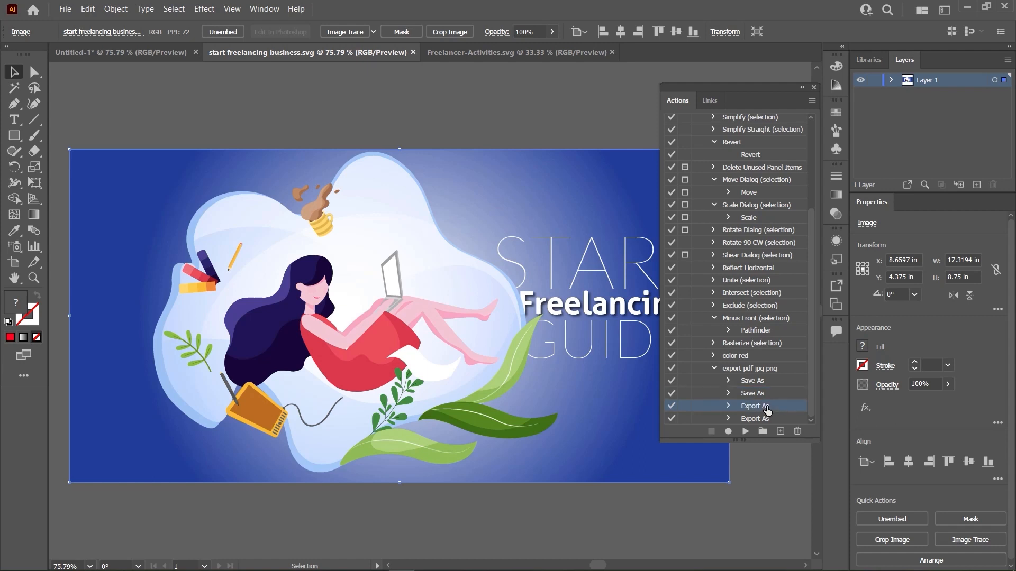
pyautogui.click(767, 419)
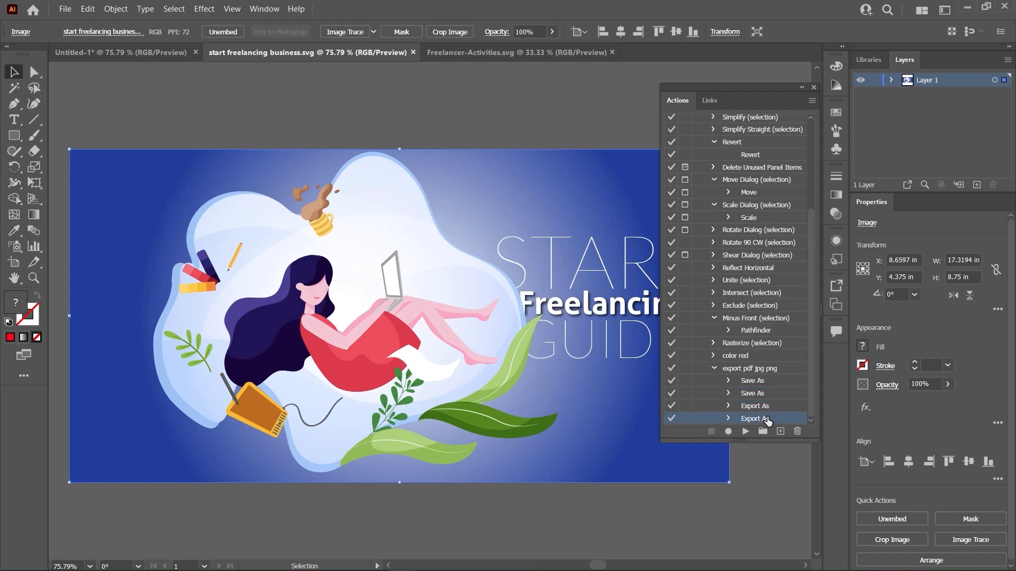
pyautogui.click(745, 431)
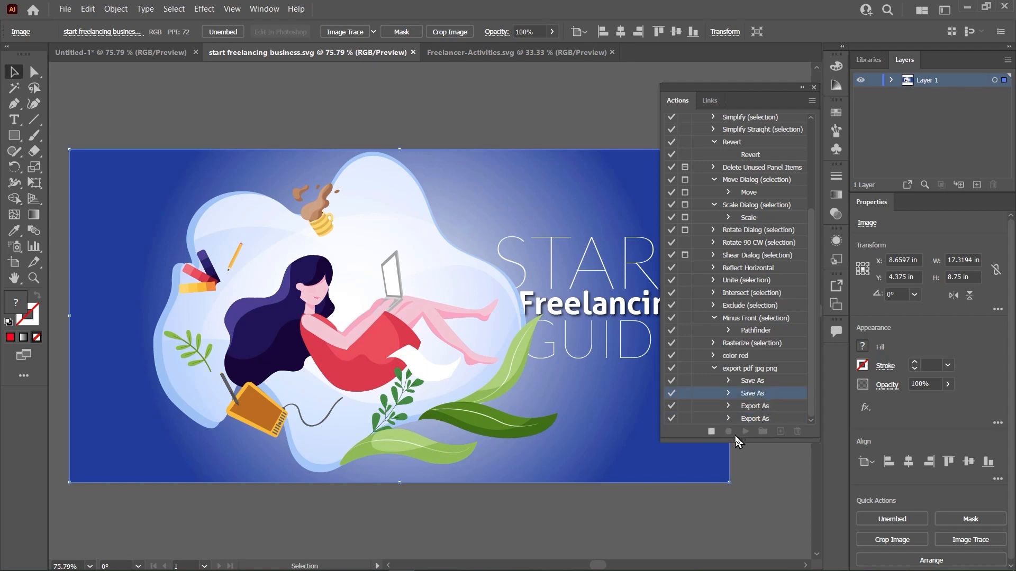
pyautogui.click(748, 383)
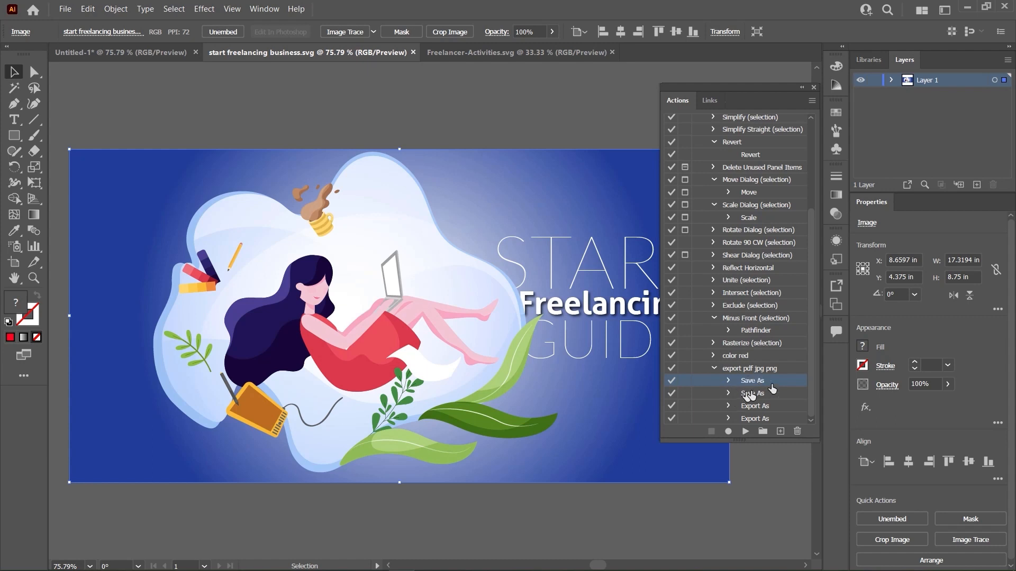
pyautogui.click(757, 410)
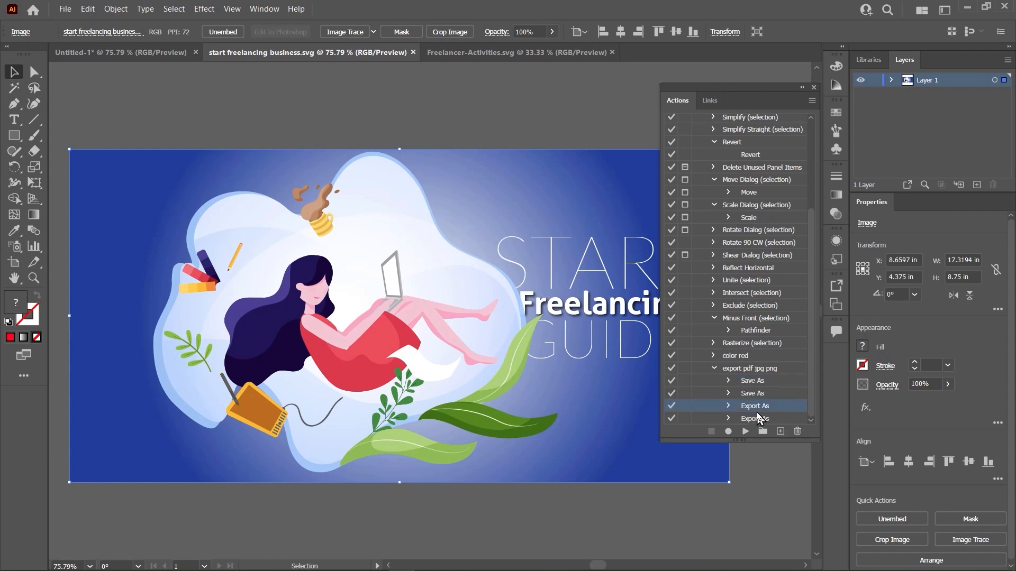
pyautogui.click(760, 394)
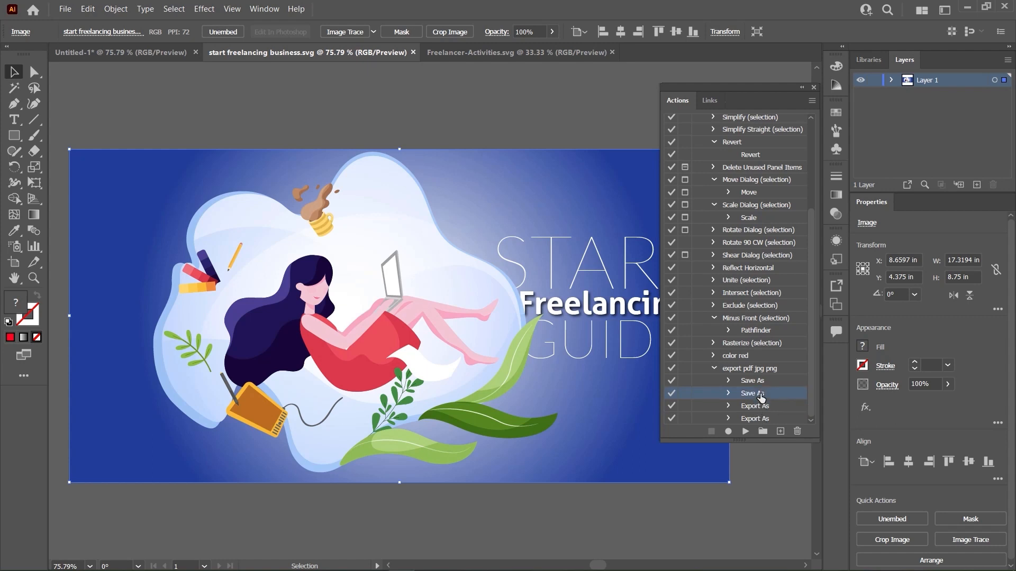
pyautogui.click(760, 408)
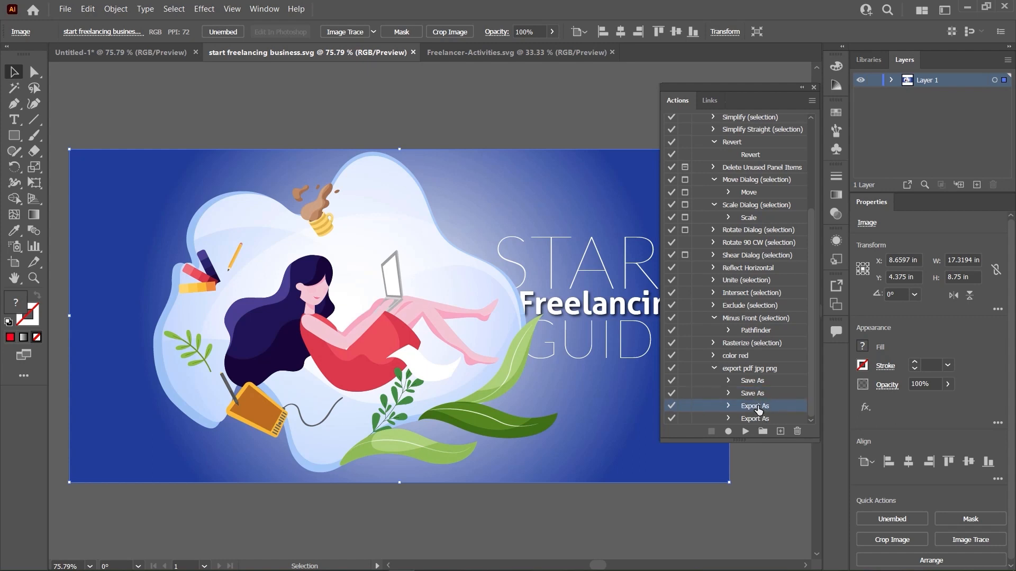
pyautogui.click(759, 396)
pyautogui.click(757, 408)
# - Delete both Export As steps from the export pdf jpg png action
pyautogui.click(759, 419)
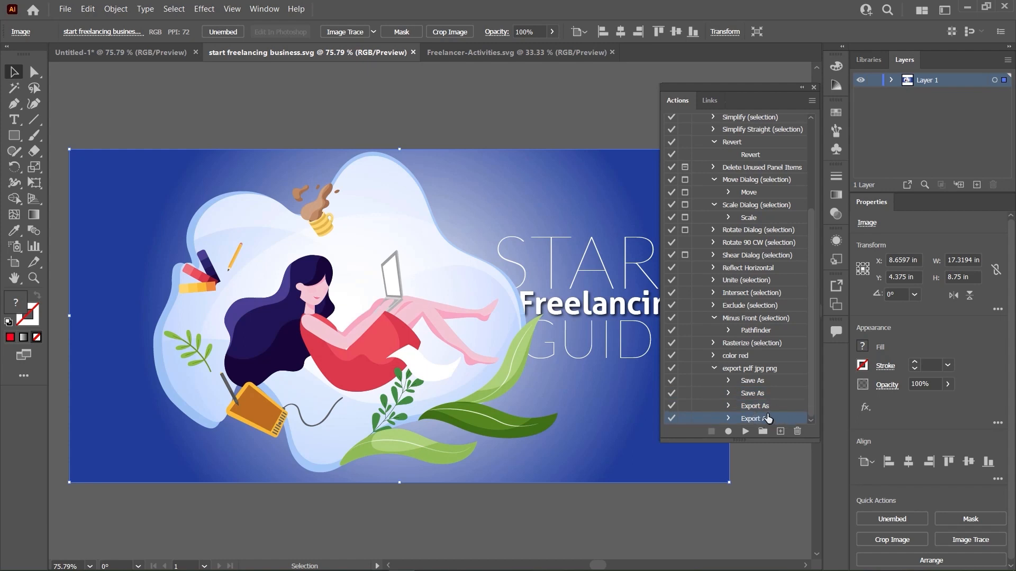
pyautogui.click(797, 432)
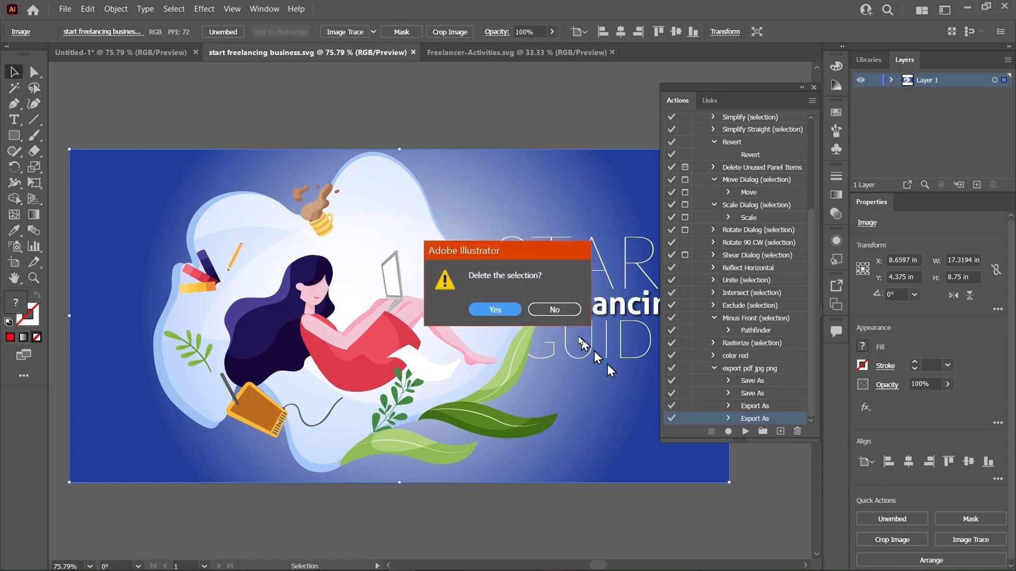
pyautogui.click(518, 311)
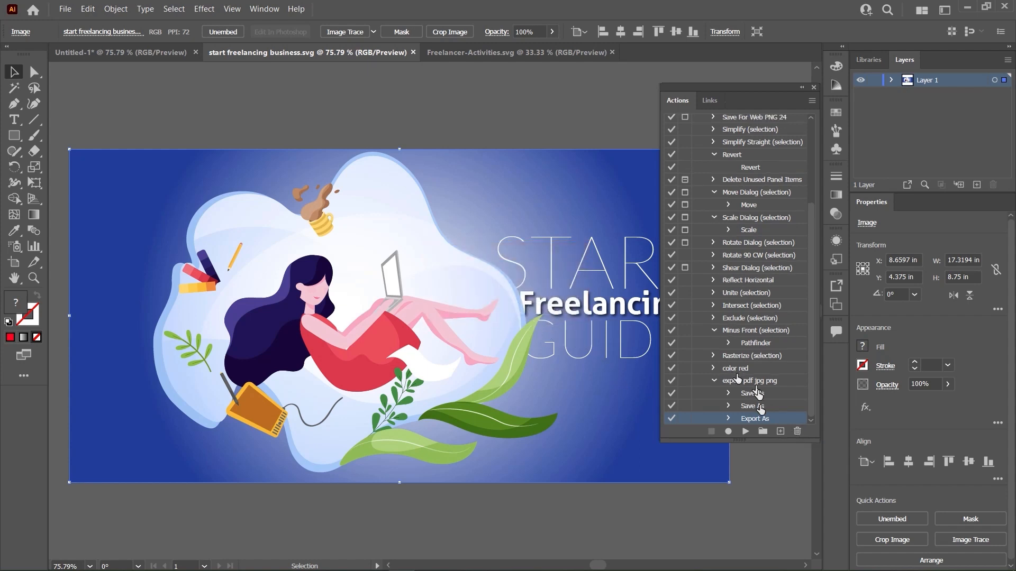
pyautogui.click(797, 433)
pyautogui.click(503, 311)
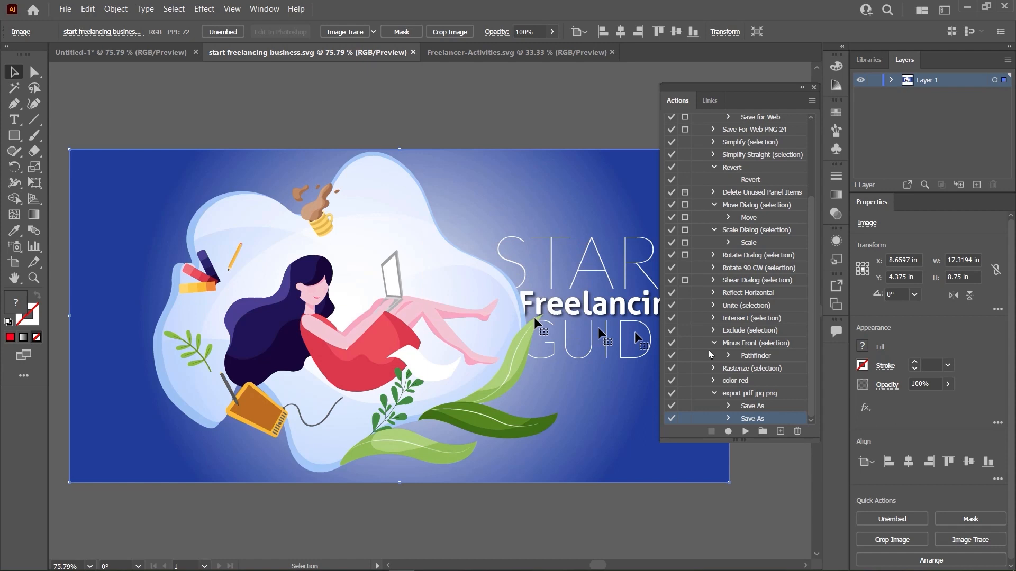
# - Collapse the Default Actions set and create a new action set named project five
pyautogui.click(698, 120)
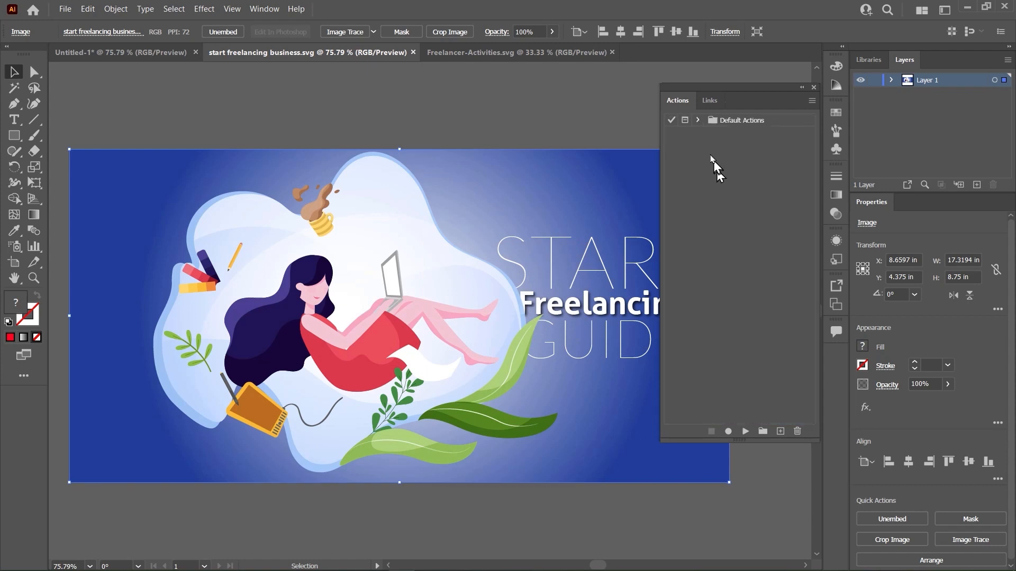
pyautogui.click(763, 431)
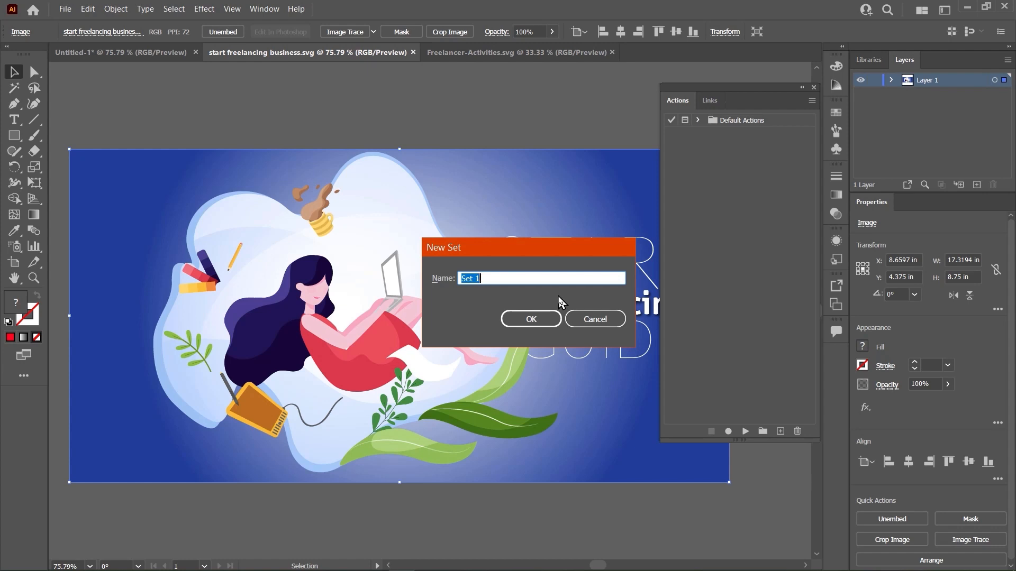
pyautogui.write('project five')
pyautogui.press('Return')
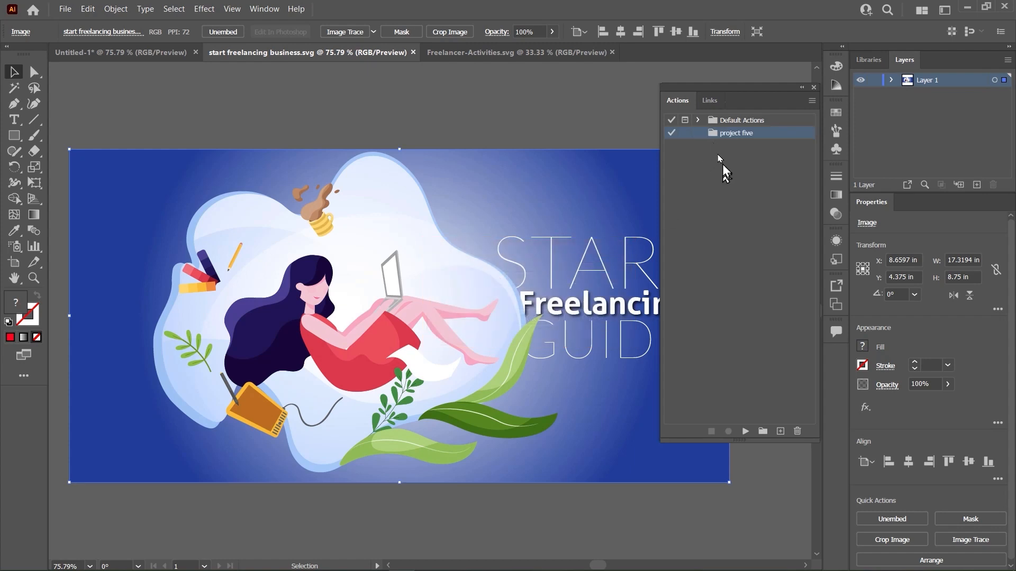
# - Start recording a new action in the project five set, with Red as its color label
pyautogui.click(780, 431)
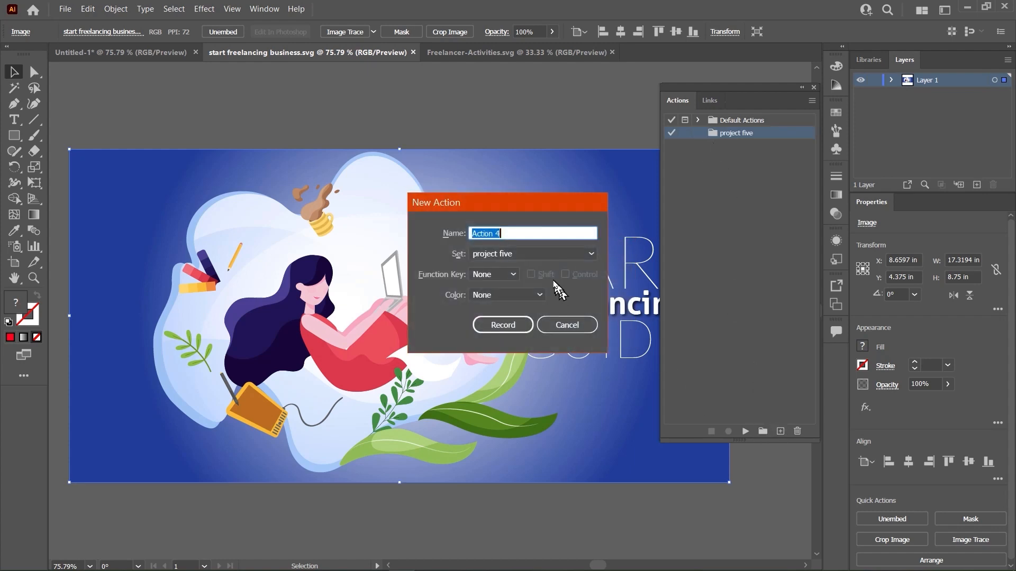
pyautogui.click(521, 253)
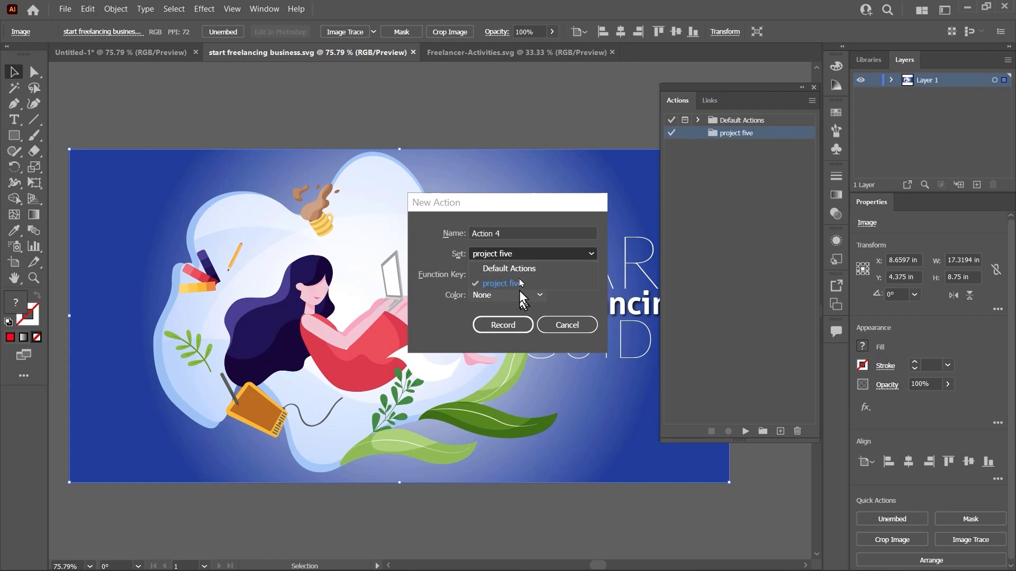
pyautogui.click(509, 268)
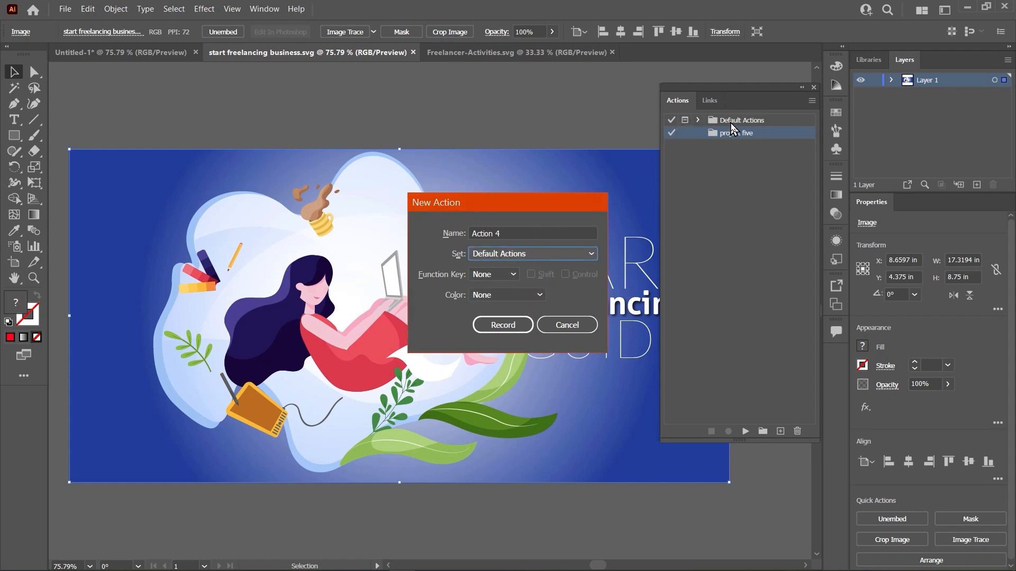
pyautogui.click(531, 254)
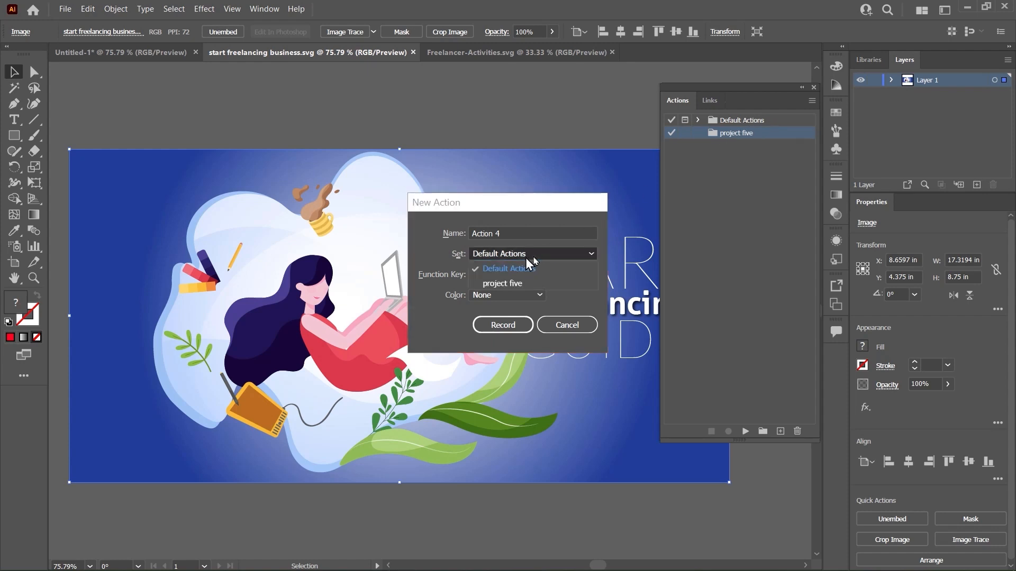
pyautogui.click(516, 283)
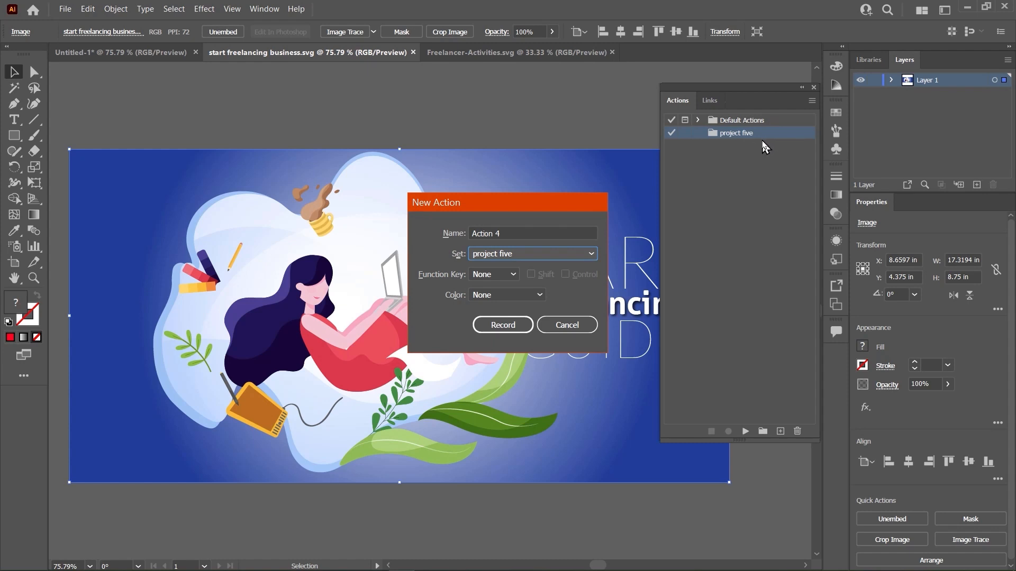
pyautogui.click(529, 297)
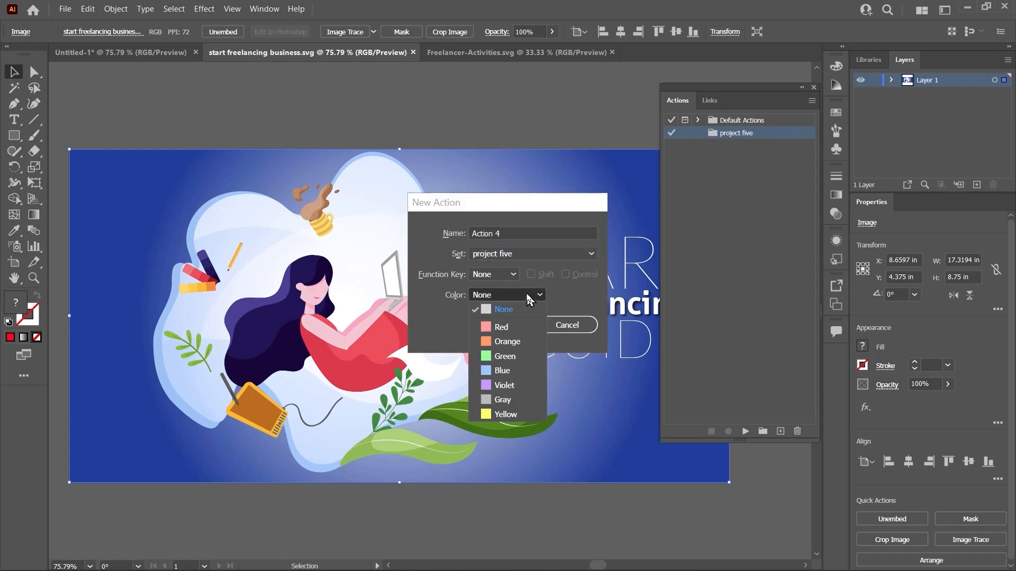
pyautogui.click(513, 328)
pyautogui.click(493, 325)
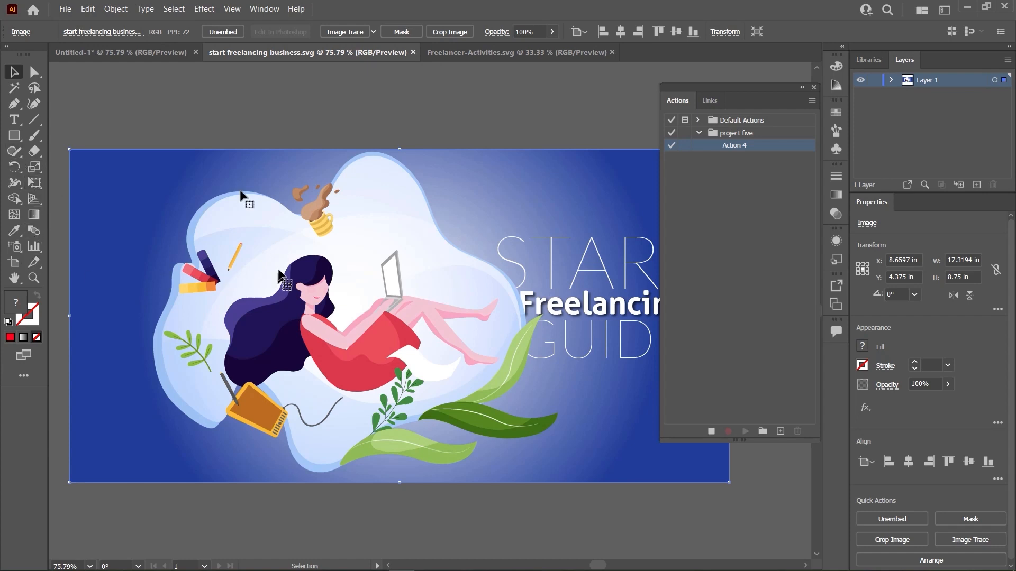
pyautogui.doubleClick(166, 206)
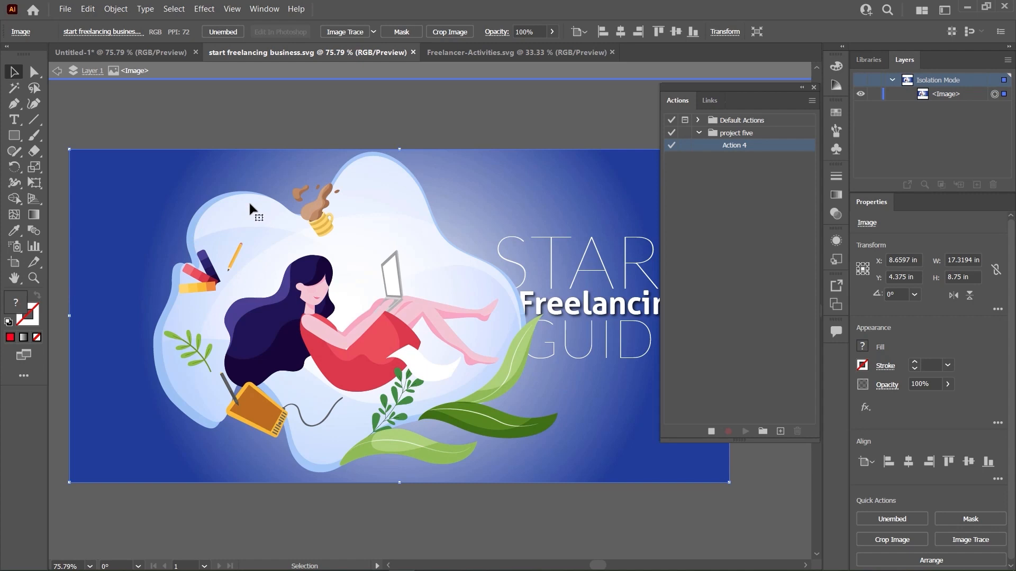
pyautogui.doubleClick(279, 129)
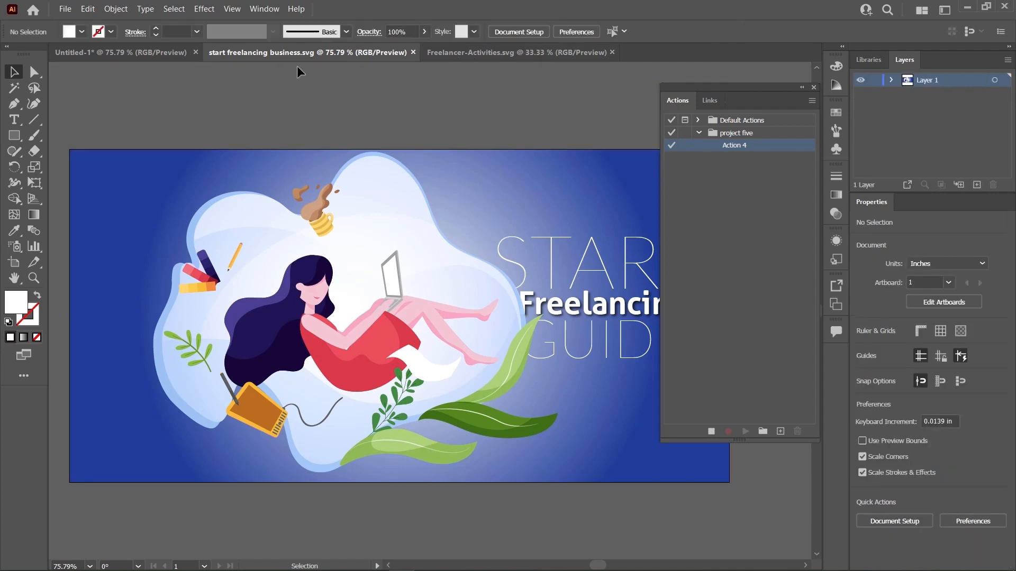
pyautogui.click(392, 153)
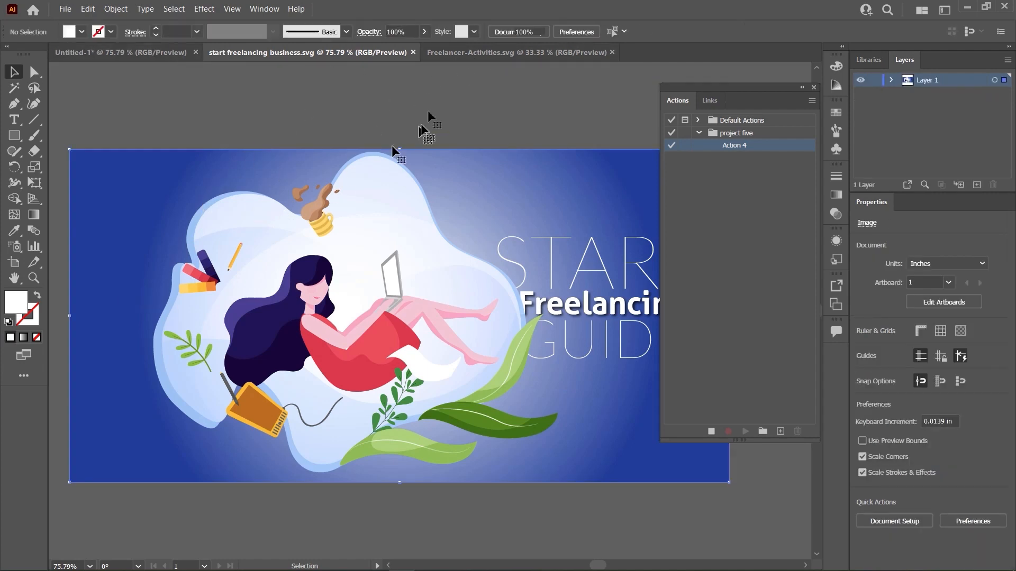
# - In the Freelancer-Activities document, record a fill change of the selected path to D12642, and stop recording
pyautogui.click(505, 52)
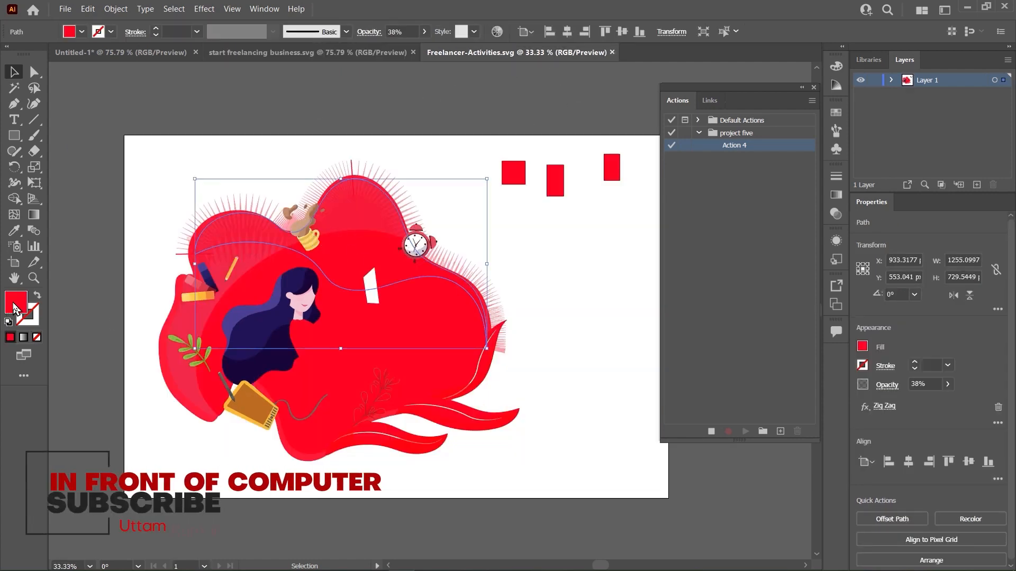
pyautogui.moveTo(610, 240); pyautogui.dragTo(630, 263)
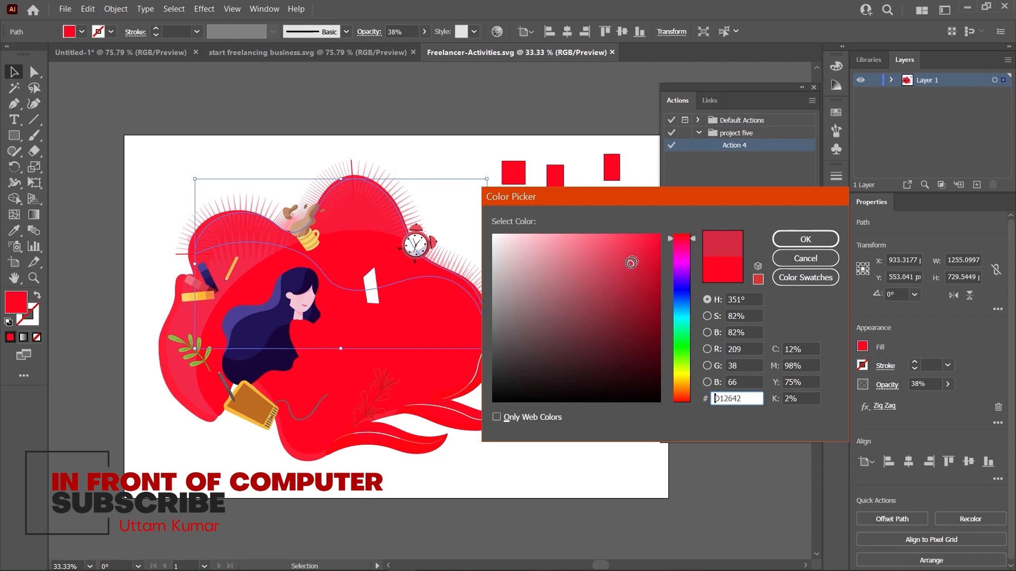
pyautogui.click(805, 239)
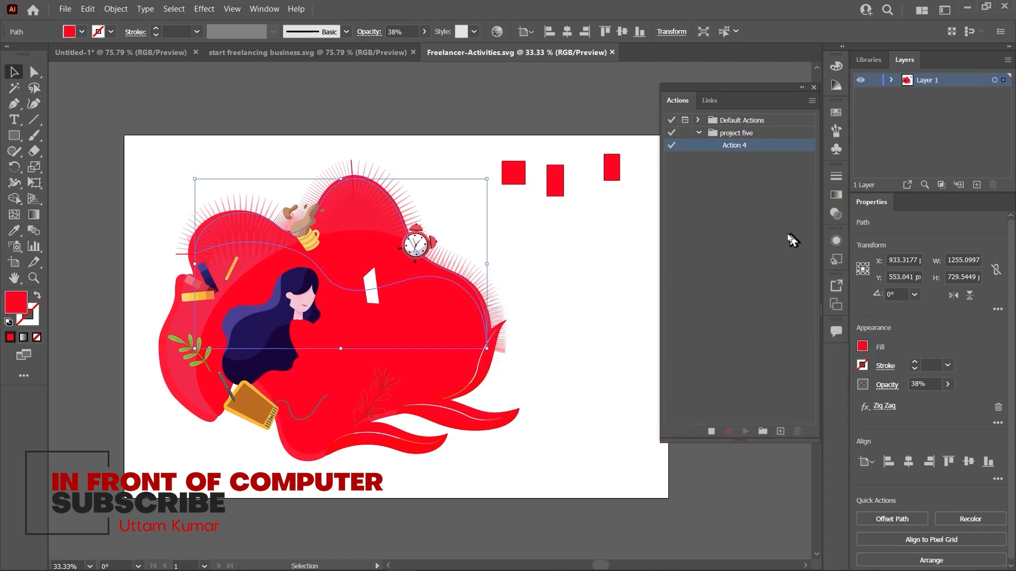
pyautogui.click(711, 432)
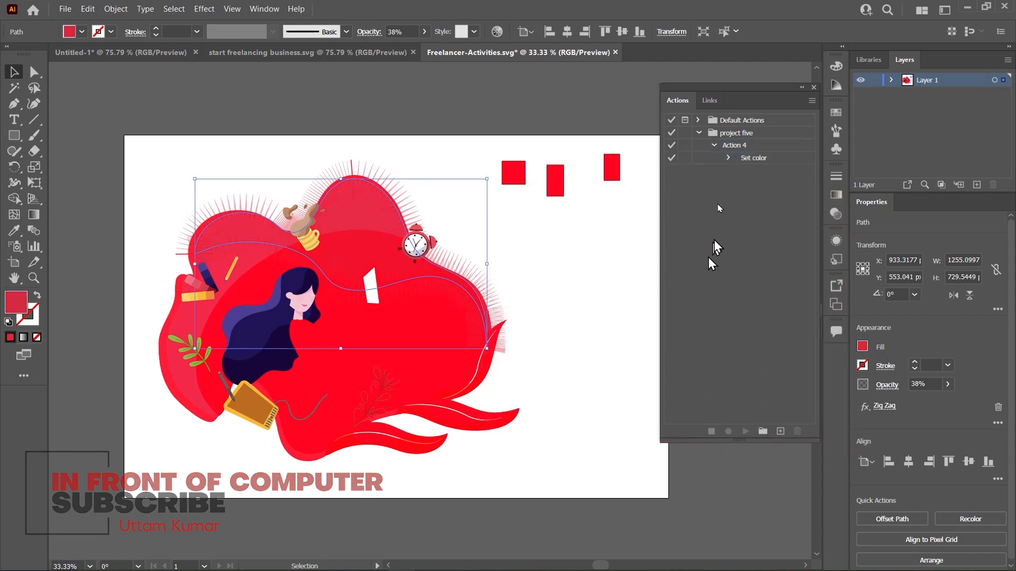
# - Play Action 4 from the project five set on the selected path and on the alarm clock group, and deselect the artwork
pyautogui.click(725, 147)
pyautogui.click(713, 145)
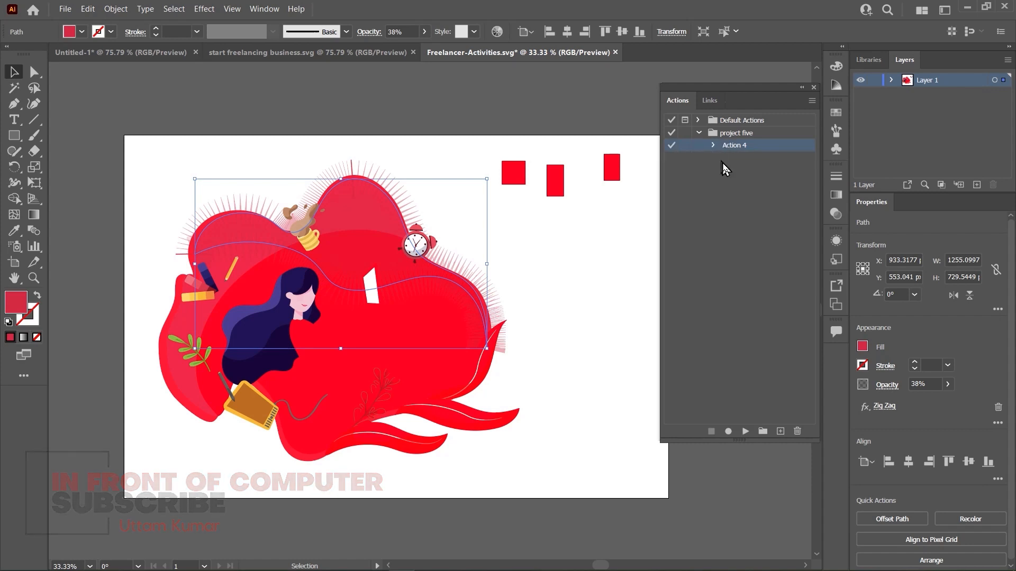
pyautogui.click(734, 191)
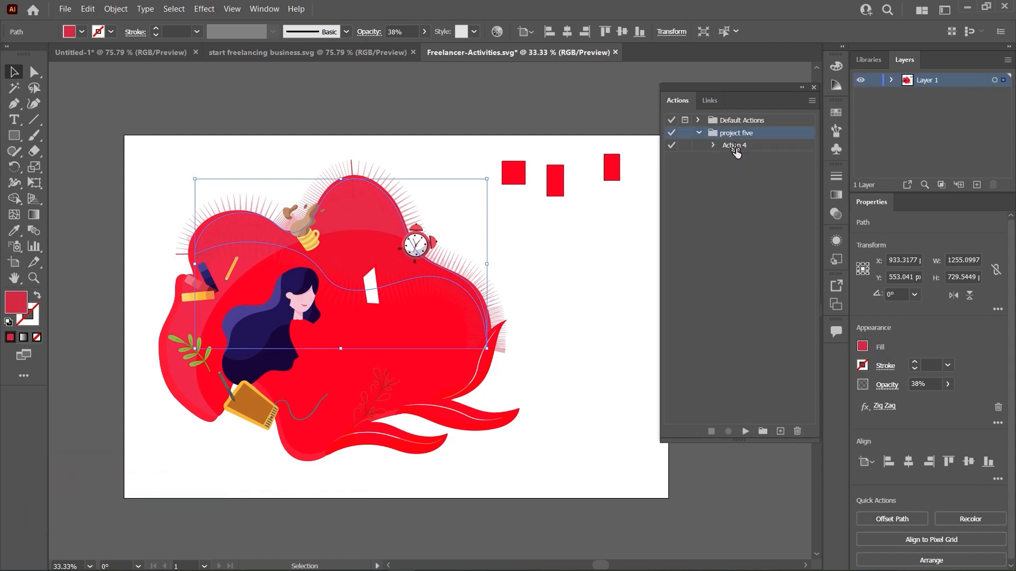
pyautogui.click(735, 146)
pyautogui.click(746, 434)
pyautogui.click(428, 250)
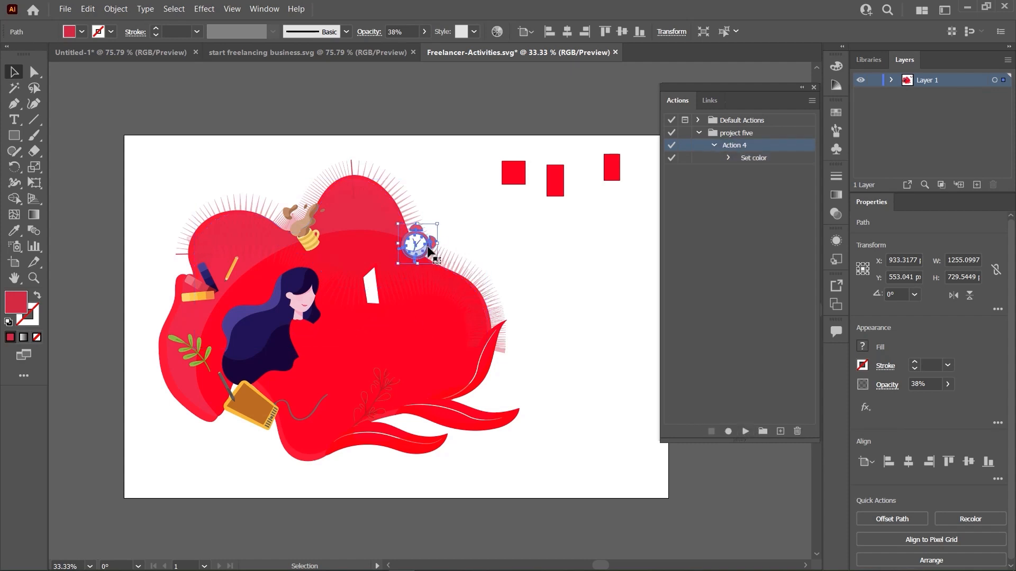
pyautogui.click(745, 431)
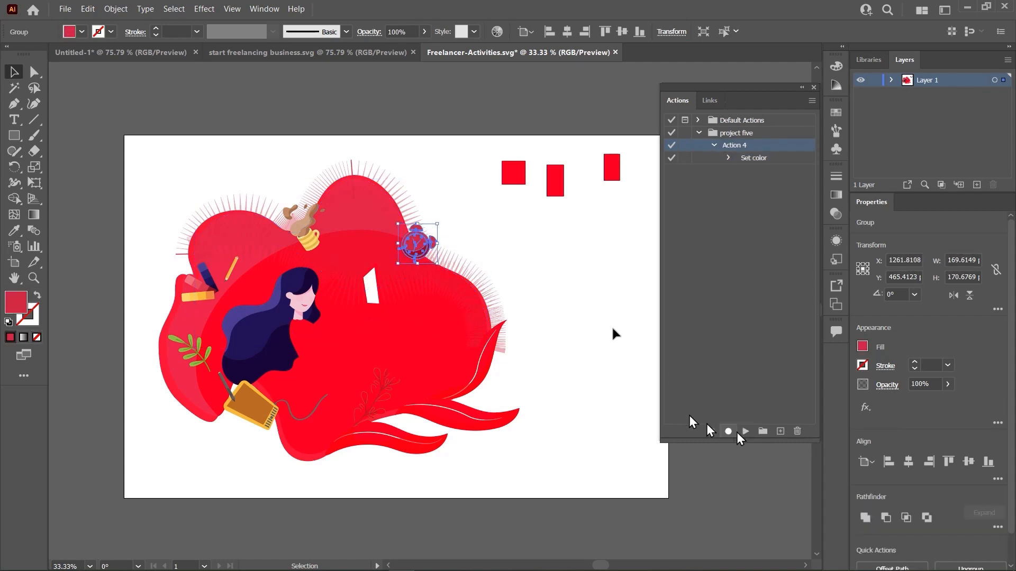
pyautogui.click(584, 295)
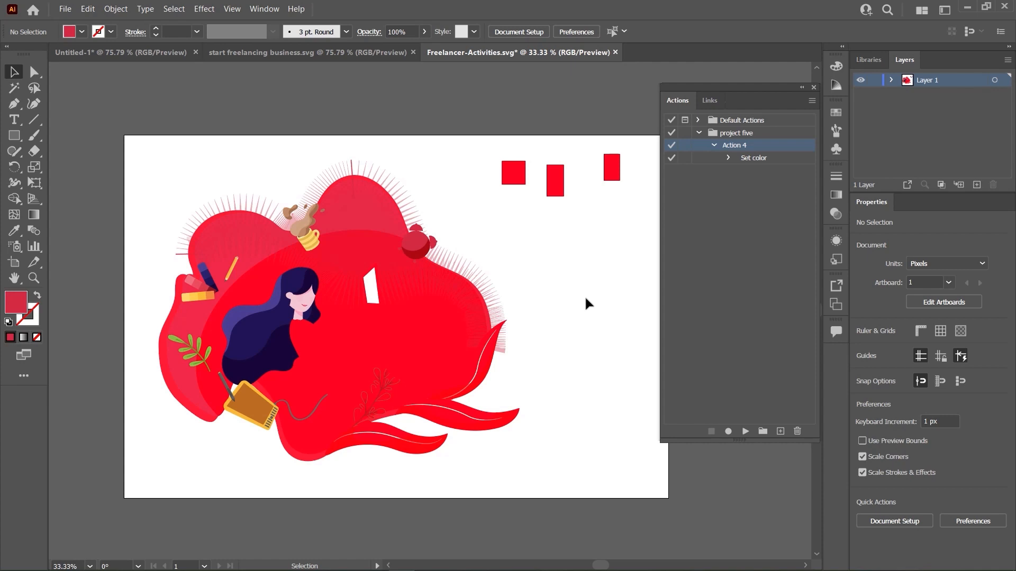
# - Expand the Default Actions set to view the export pdf jpg png action above the project five set
pyautogui.click(698, 121)
pyautogui.scroll(-5, 766, 358)
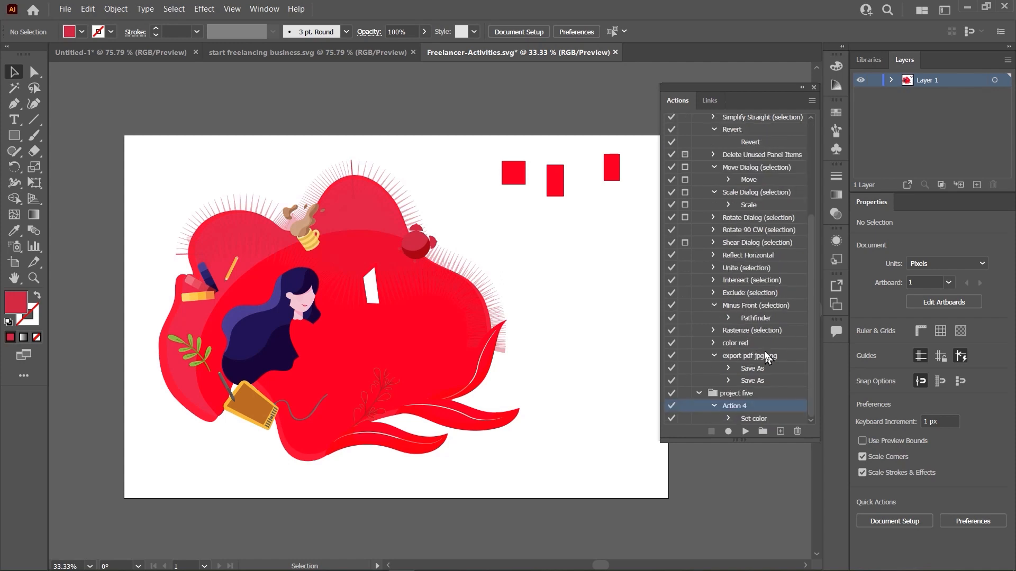